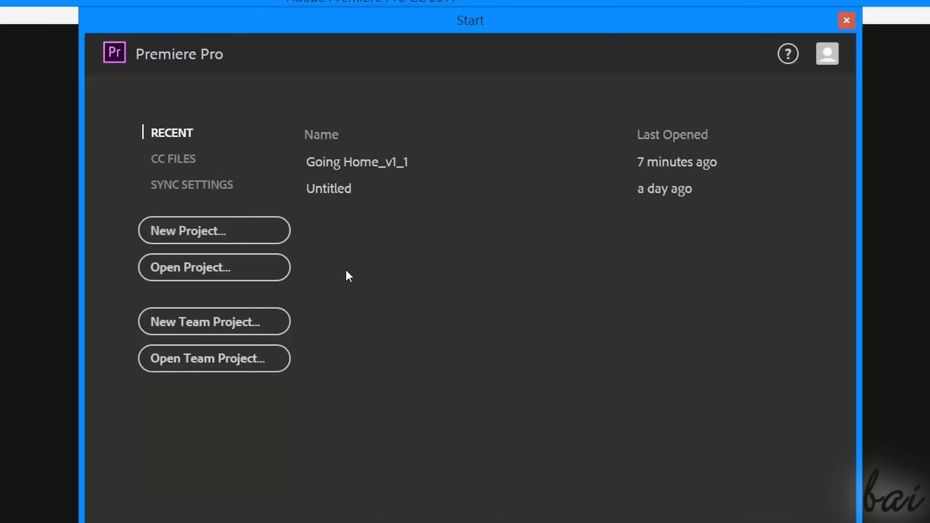
- Start a new project and name it MyProject
click(214, 273)
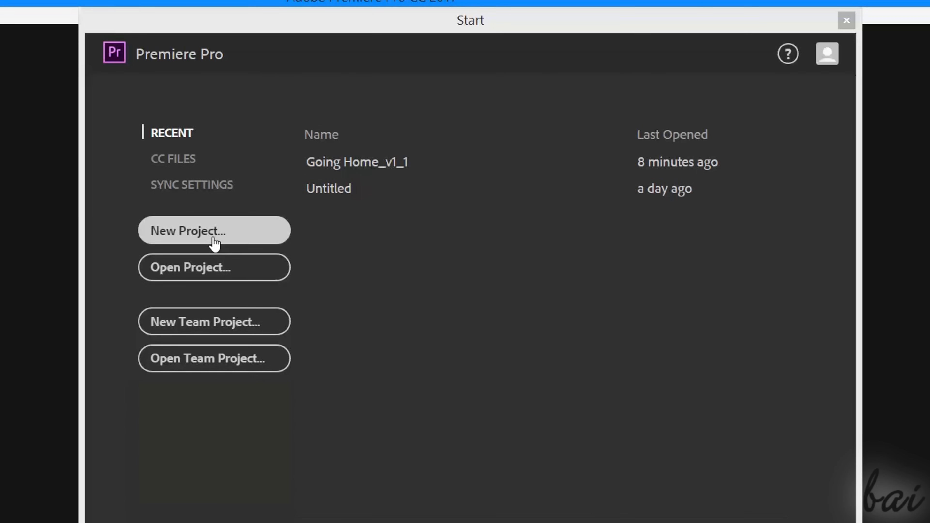
click(215, 242)
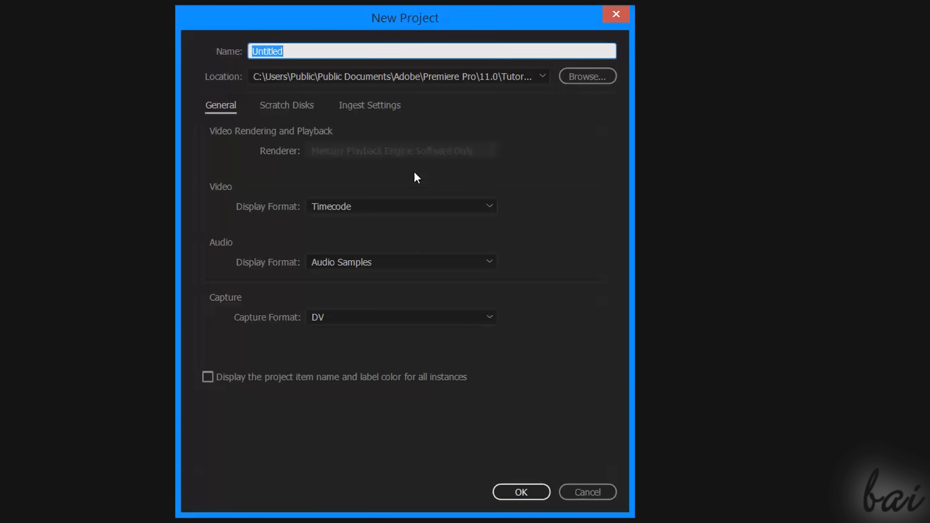
click(299, 51)
key(ctrl+a)
text(MyProject)
click(579, 76)
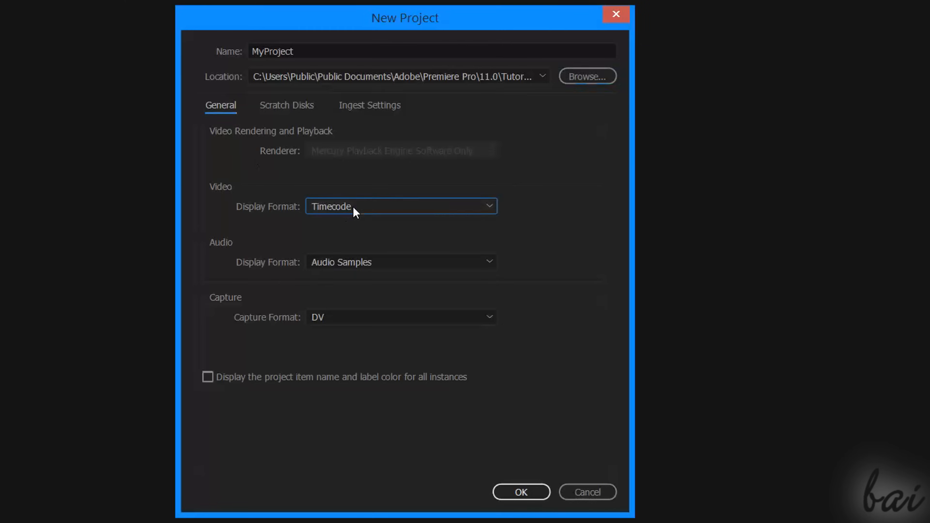
- Keep the video display format at Timecode and the audio display format at Audio Samples, and create the project
click(352, 207)
click(376, 222)
click(385, 264)
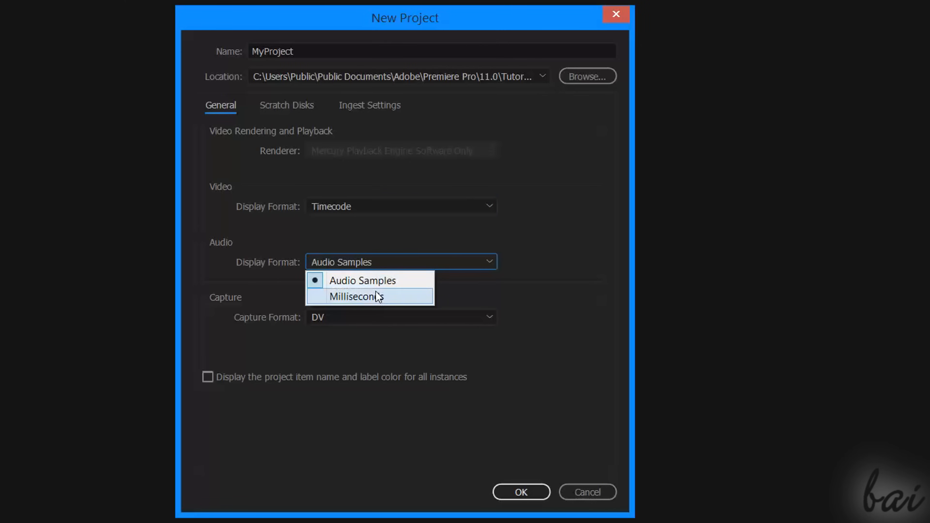
click(410, 260)
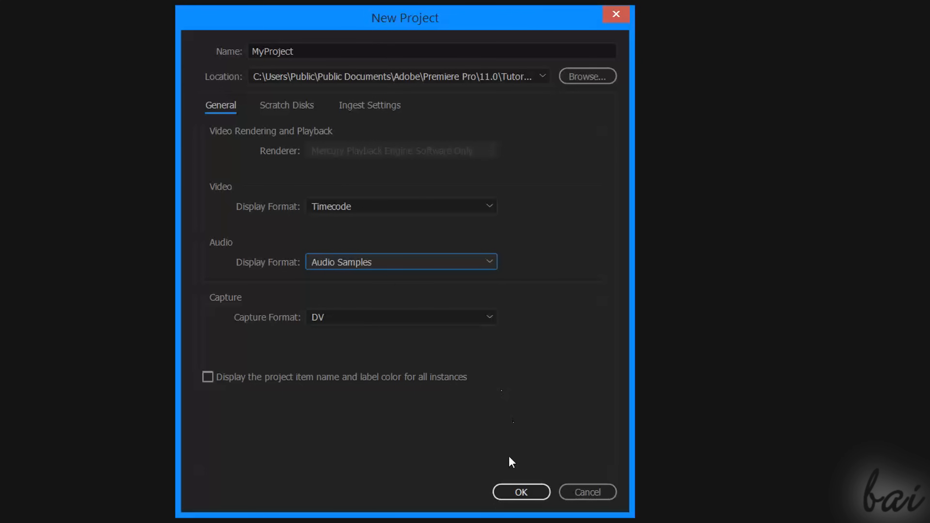
click(515, 491)
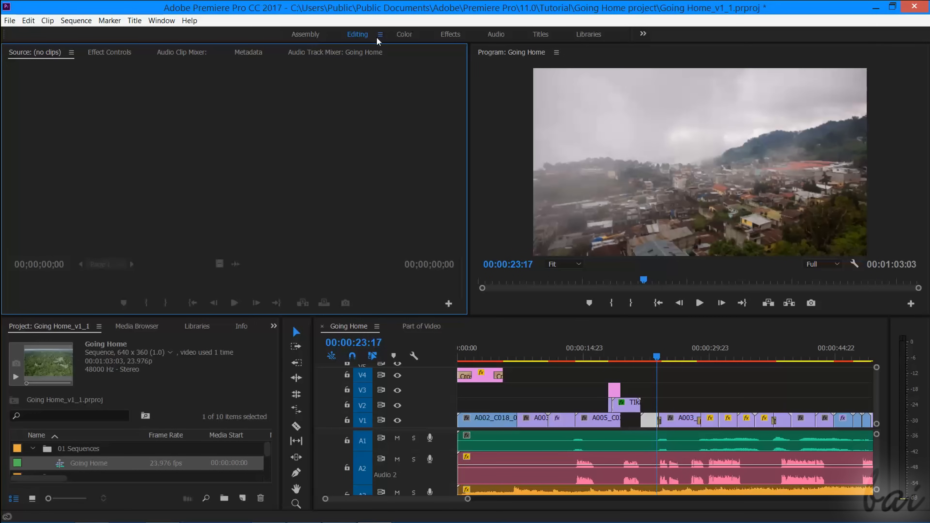
- View the Assembly, Effects and Audio workspaces and return to the Editing workspace
click(292, 37)
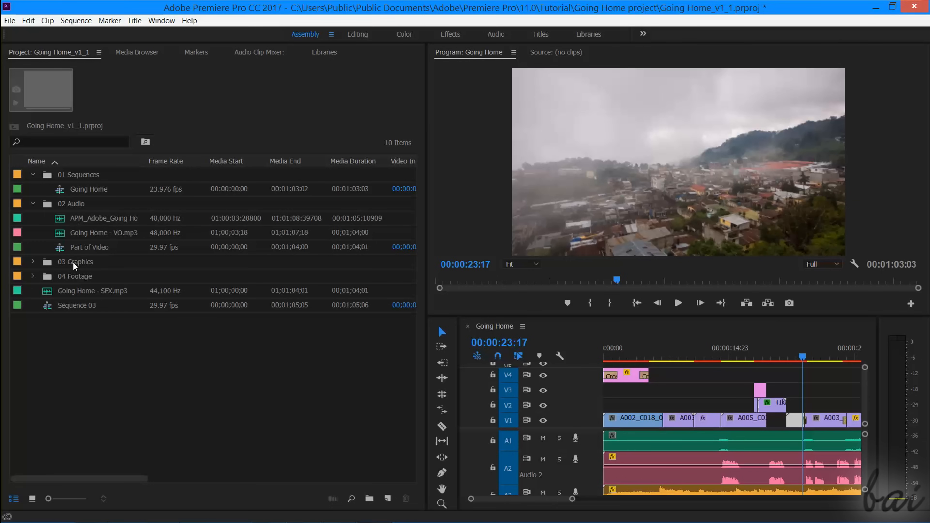
click(449, 34)
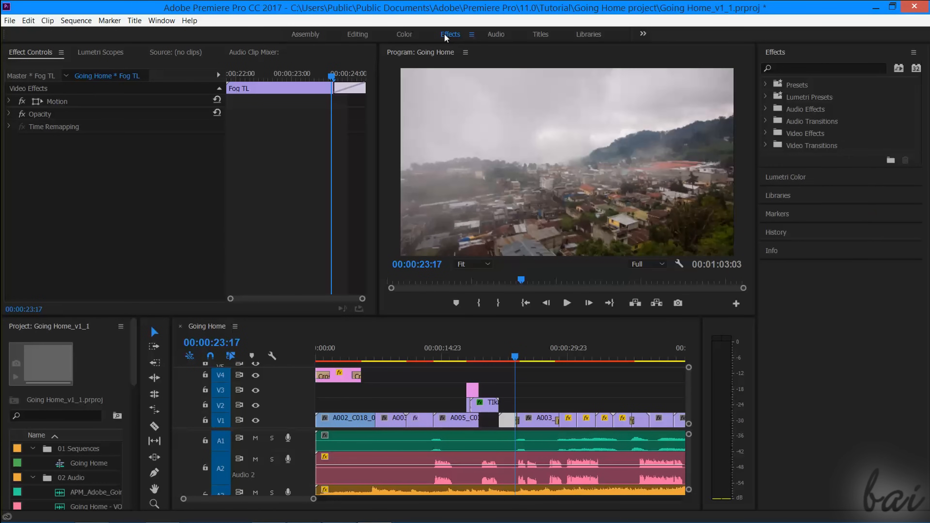
click(495, 34)
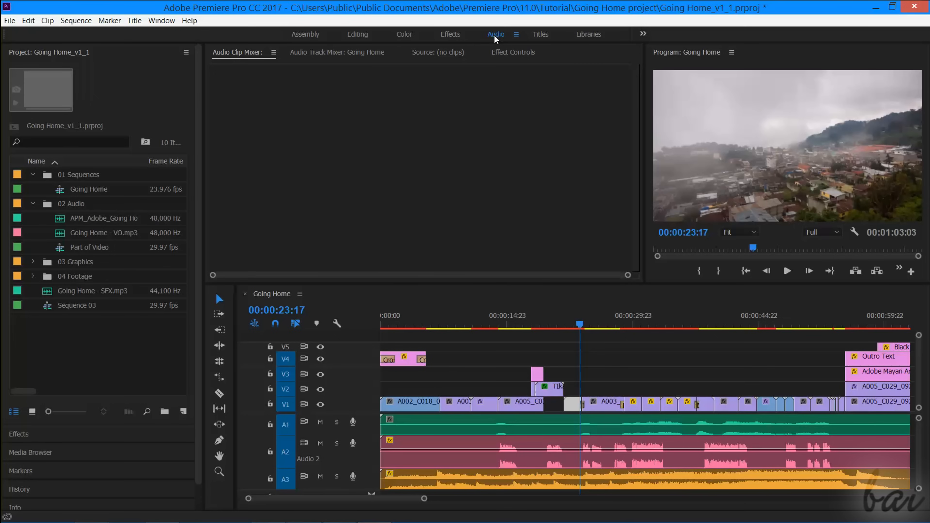
click(348, 35)
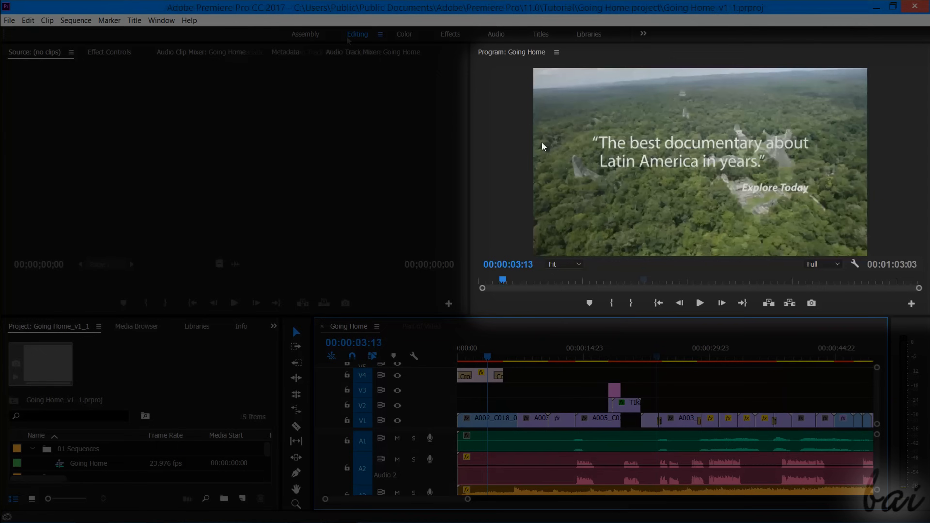
- Scrub the Going Home sequence to 00:00:16:02 and look over the source, project and timeline areas of the Editing workspace
drag(539, 351, 593, 354)
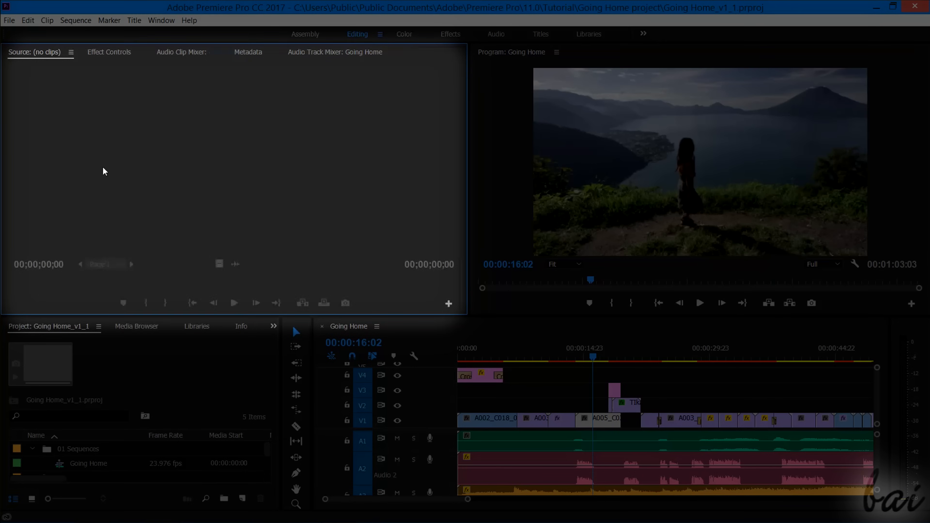
click(109, 51)
click(248, 51)
click(336, 51)
click(49, 326)
click(196, 326)
click(249, 326)
key(shift+1)
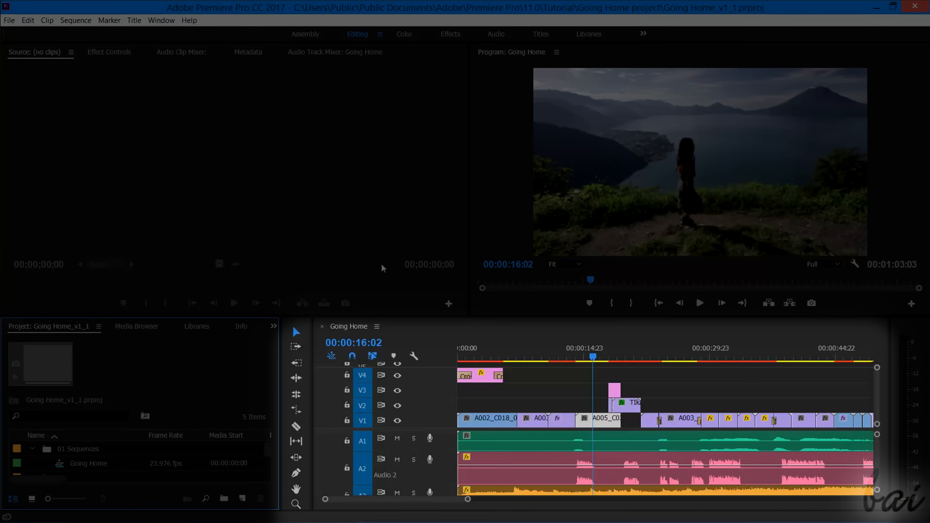
drag(421, 500, 439, 517)
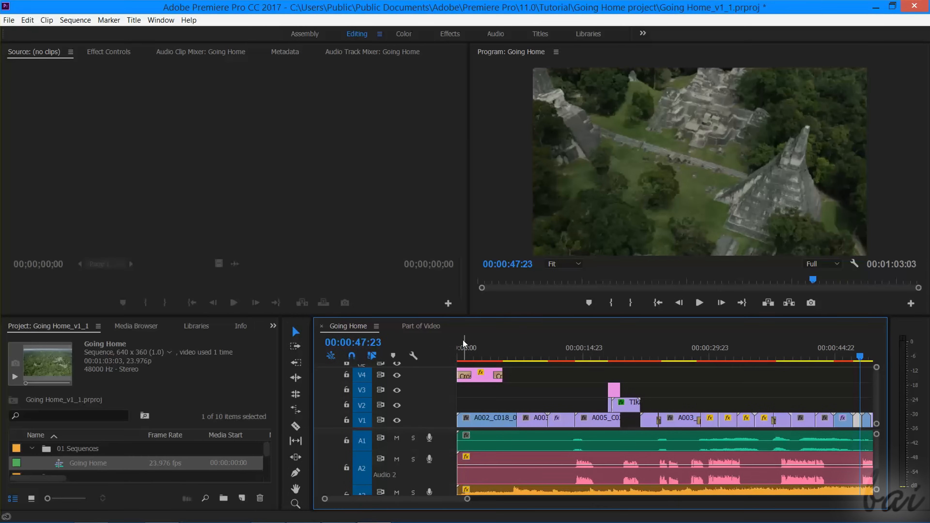
- Scrub the Going Home sequence to 00:00:25:00, and open the Part of Video sequence and scrub it to 00;00;21;01
click(465, 349)
drag(467, 356, 500, 352)
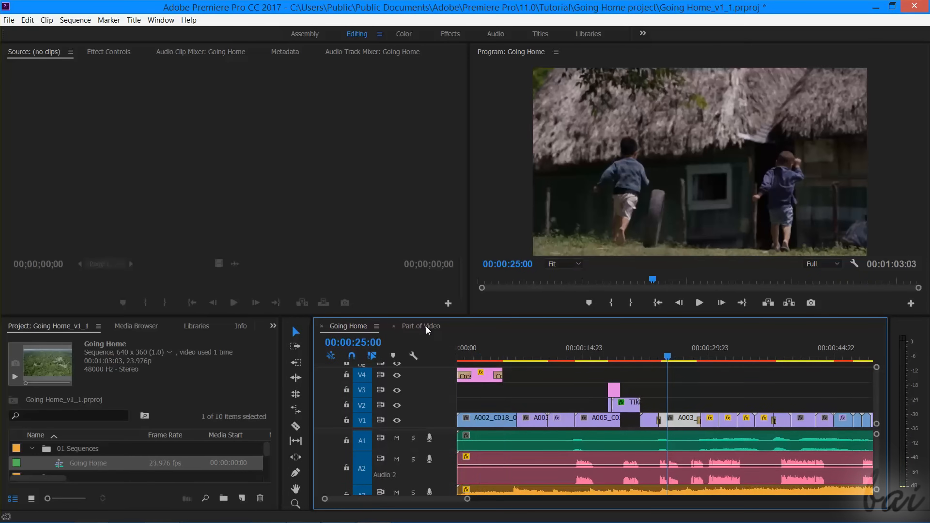
click(414, 324)
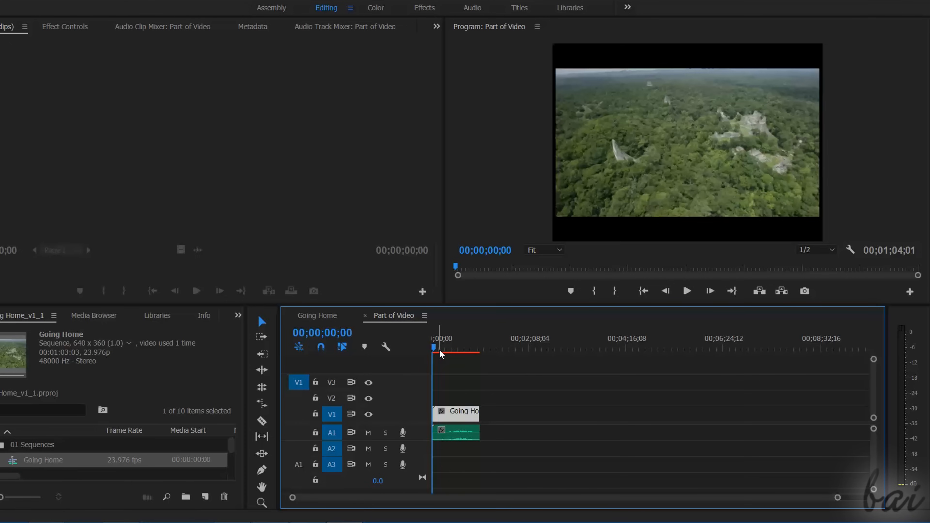
drag(441, 354, 450, 347)
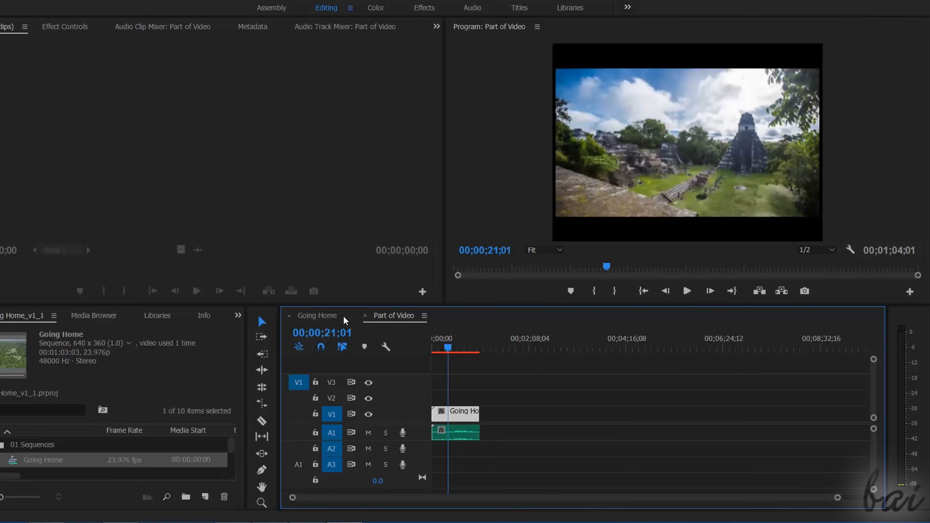
- Compare the Going Home and Part of Video sequences by switching between them, and play Going Home from its start
click(328, 318)
click(390, 317)
click(328, 315)
click(399, 317)
click(308, 318)
key(Home)
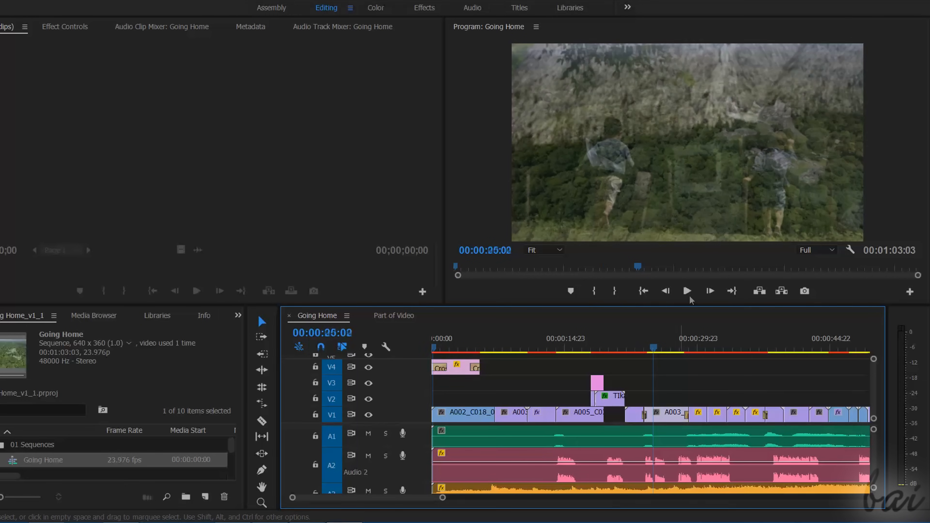
click(690, 290)
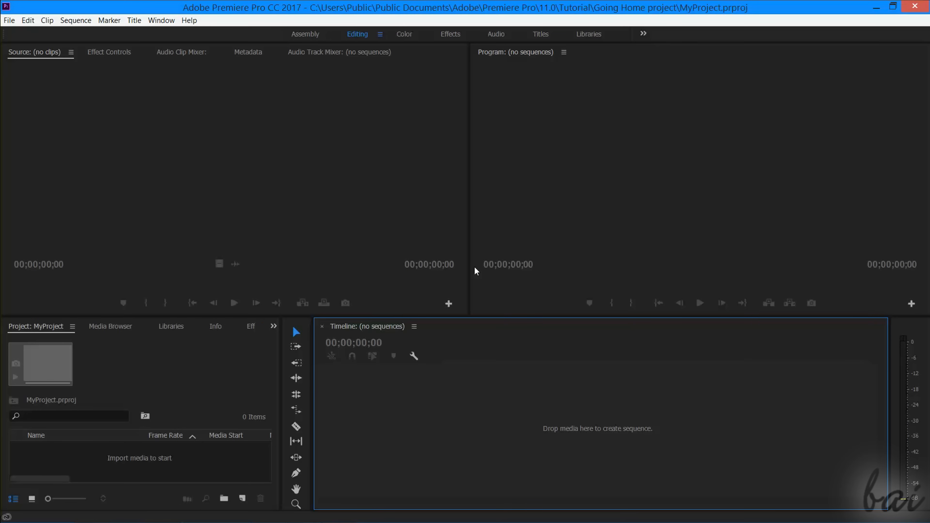
- Start a new sequence in MyProject using the DV - NTSC Standard 48kHz preset
key(ctrl+n)
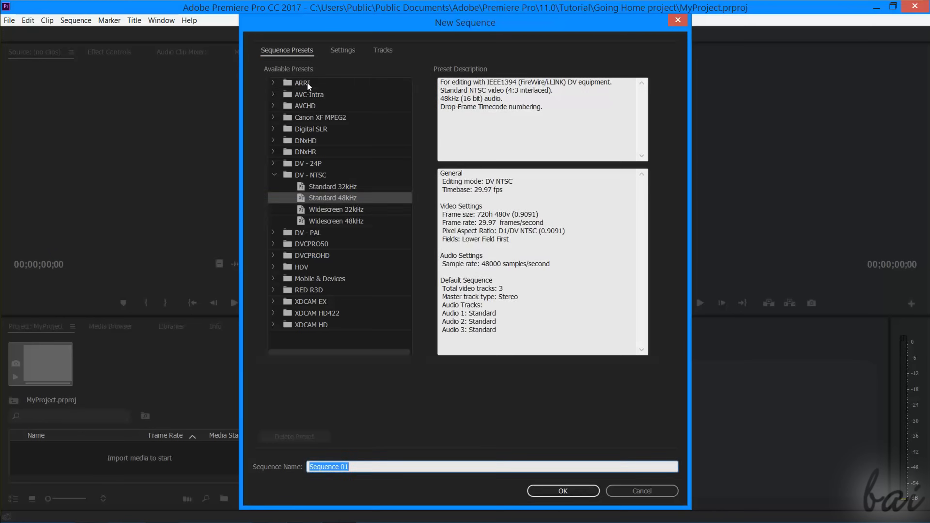
click(306, 82)
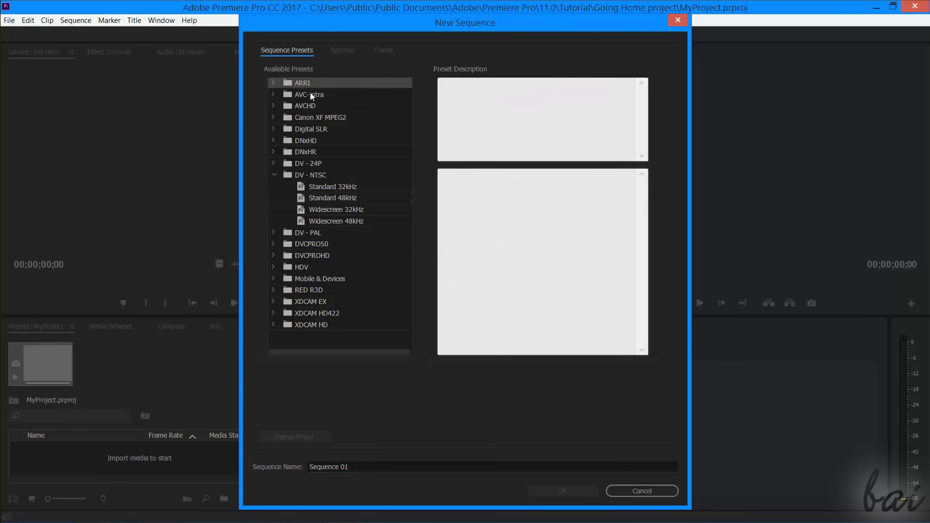
click(331, 198)
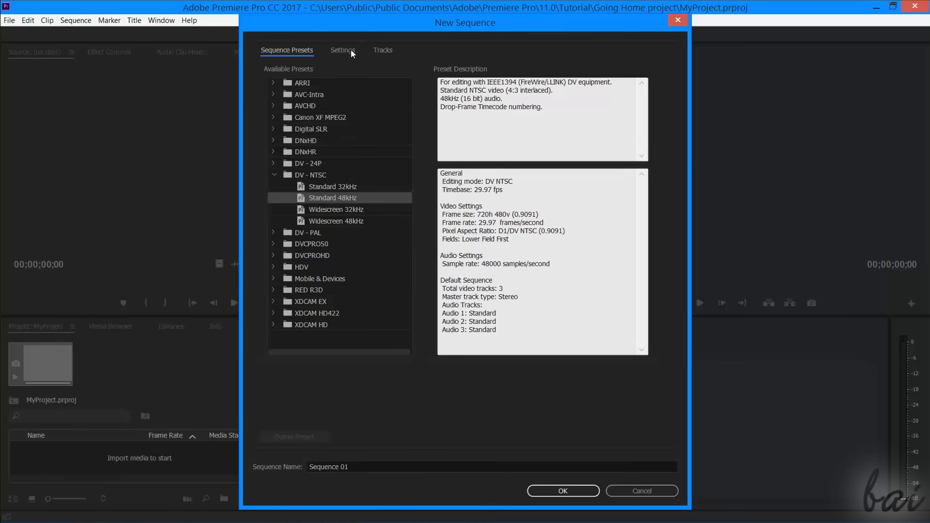
- Review the new sequence's editing mode, timebase and sample rate options, keeping DV NTSC, 29.97 frames/second and 48000 Hz
click(343, 50)
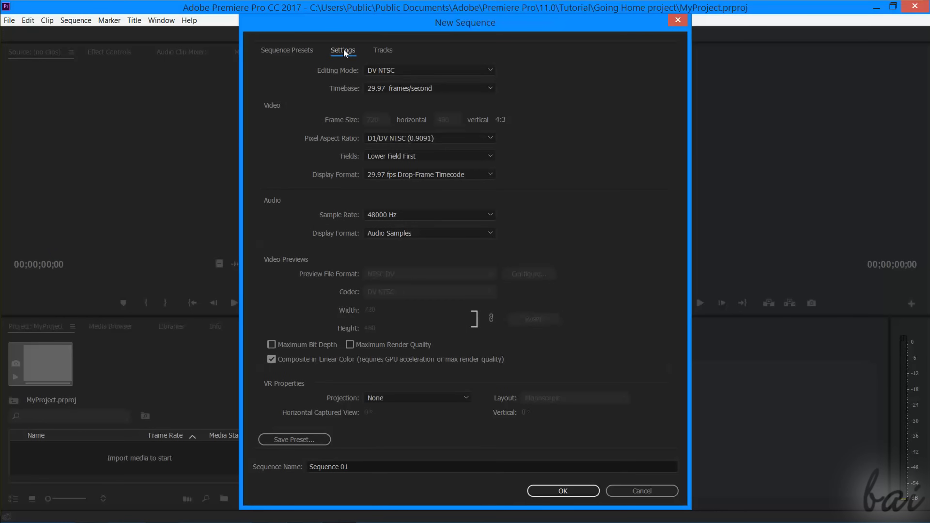
click(401, 70)
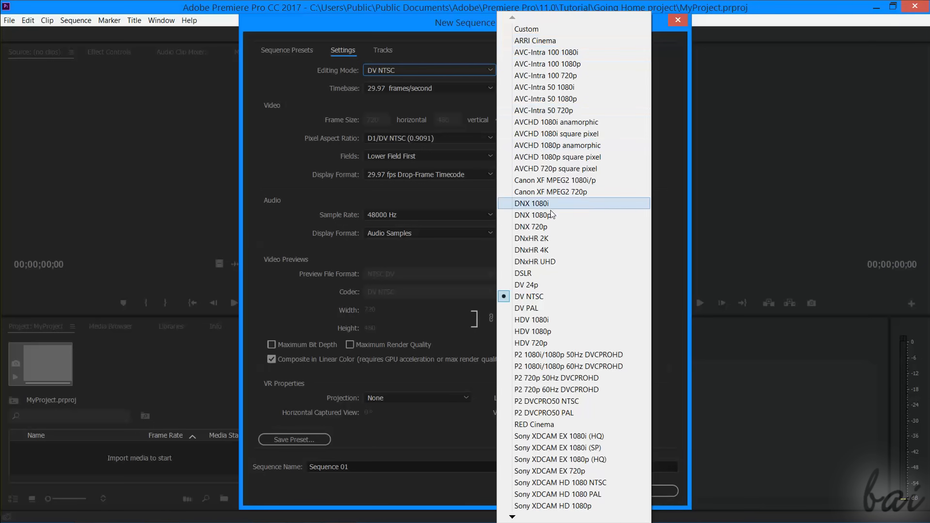
click(475, 102)
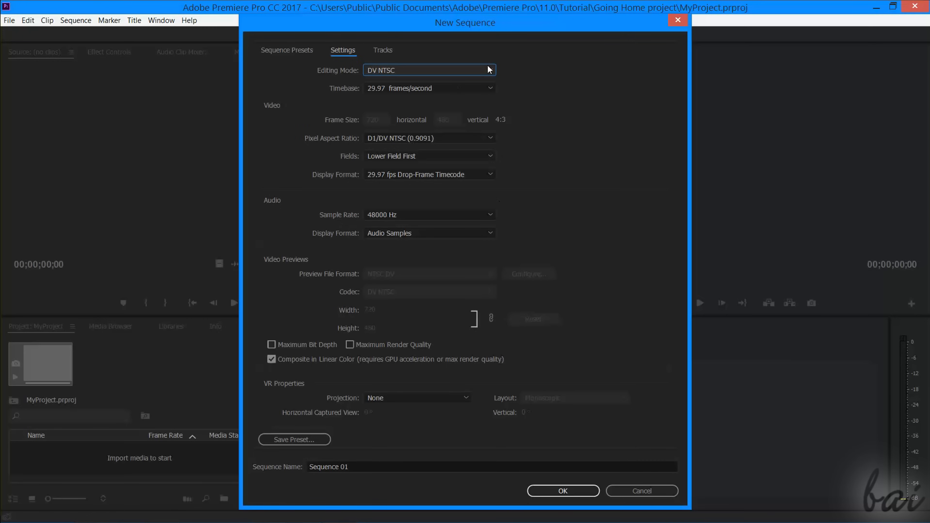
click(463, 83)
click(448, 93)
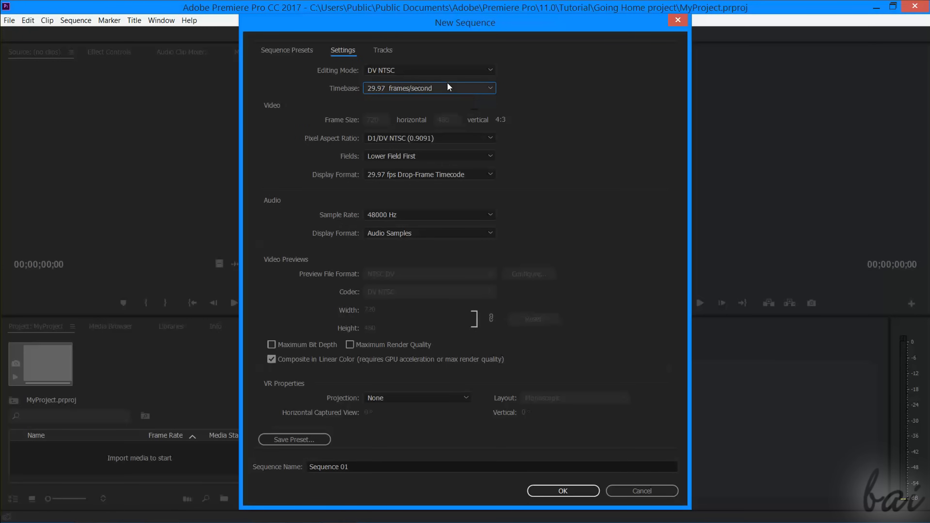
click(417, 212)
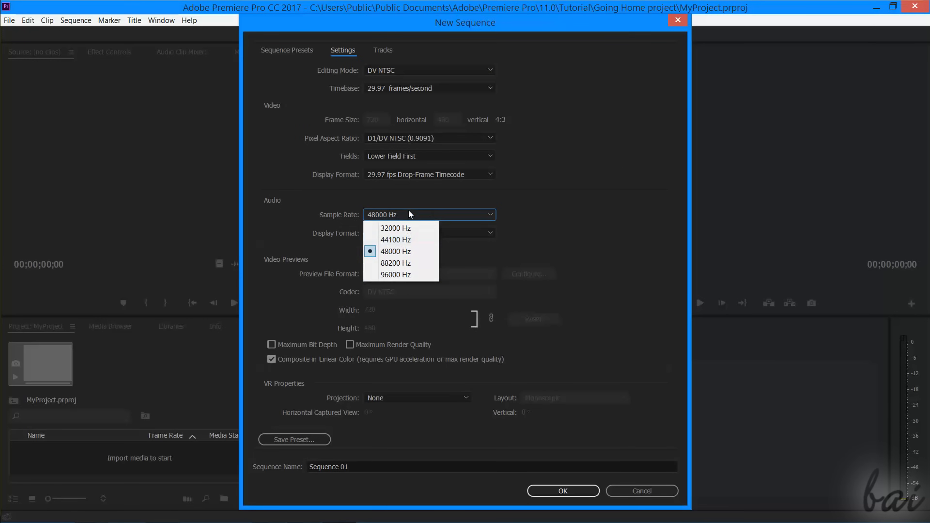
click(407, 252)
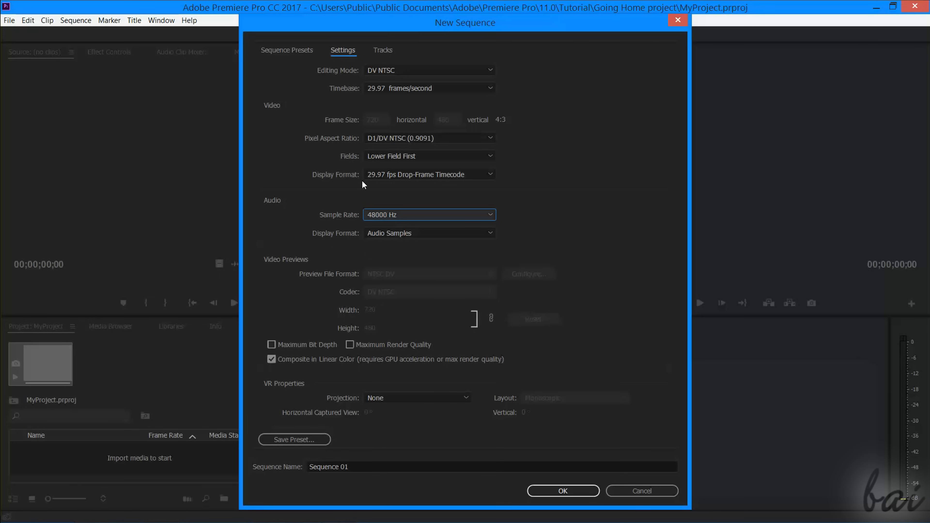
- Set the new sequence's editing mode to HDV 1080p and leave the video preview height at 1080
click(423, 73)
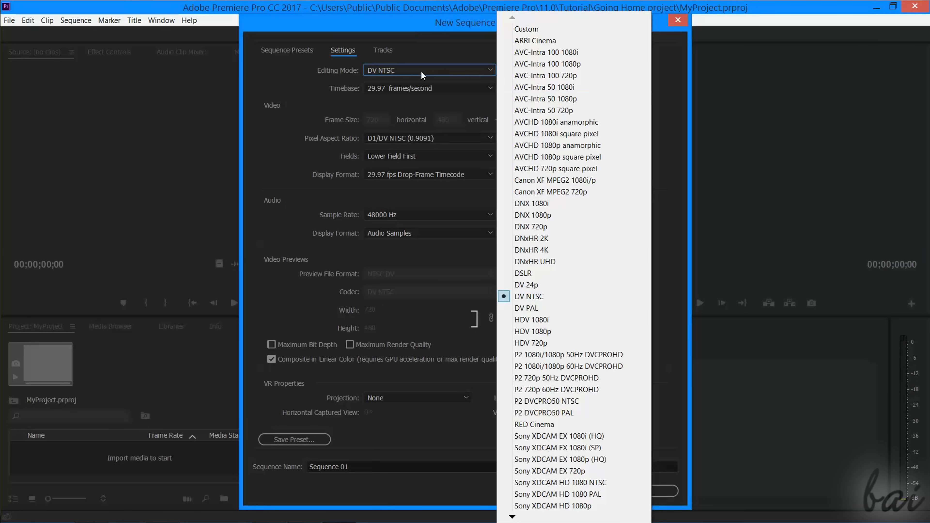
click(541, 330)
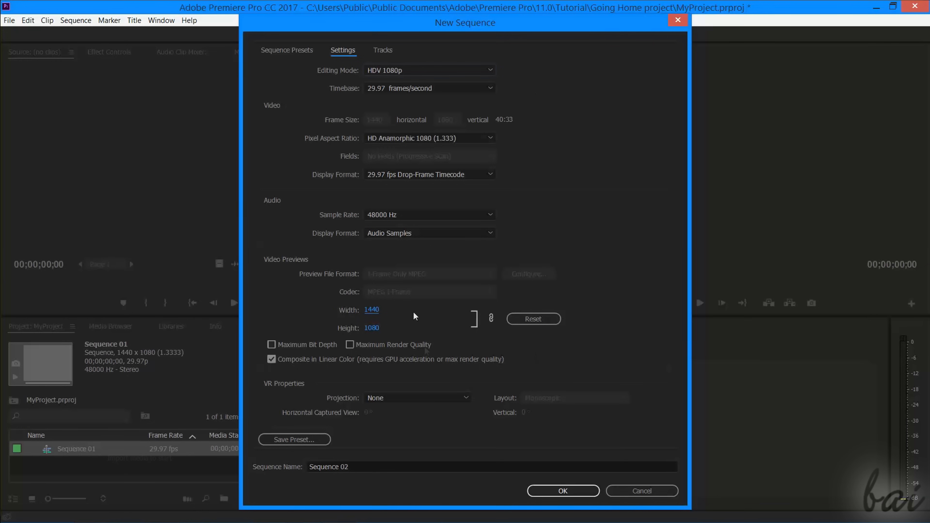
click(386, 328)
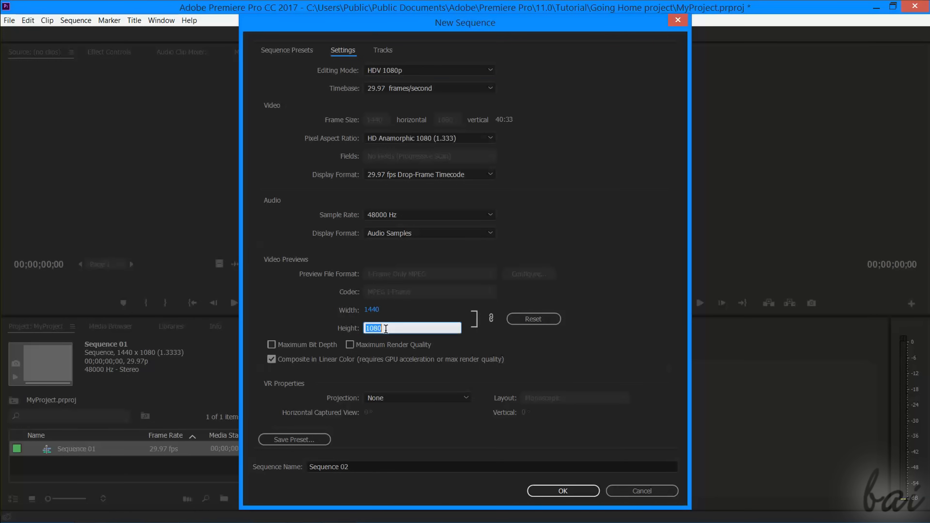
text(720)
click(449, 332)
- Name the new sequence MySequence and create it
drag(348, 466, 268, 458)
text(MyS)
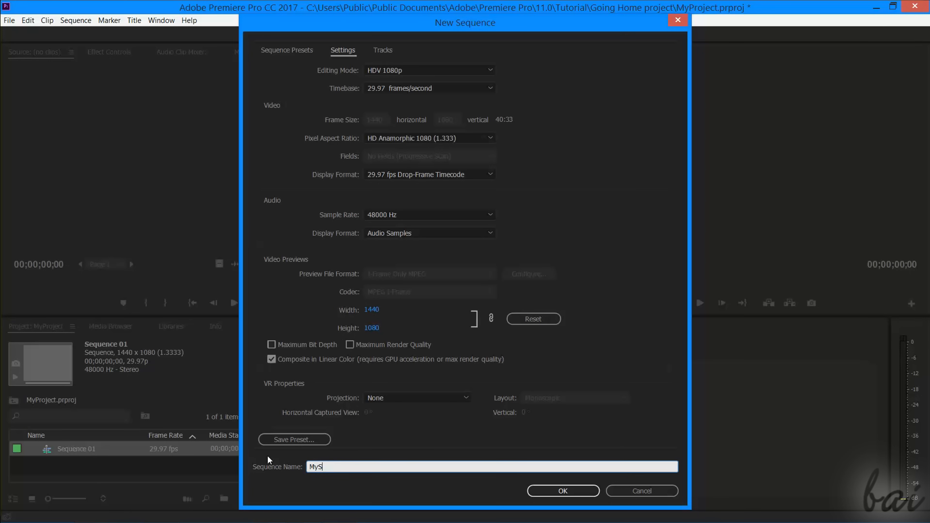
text(equence)
click(403, 491)
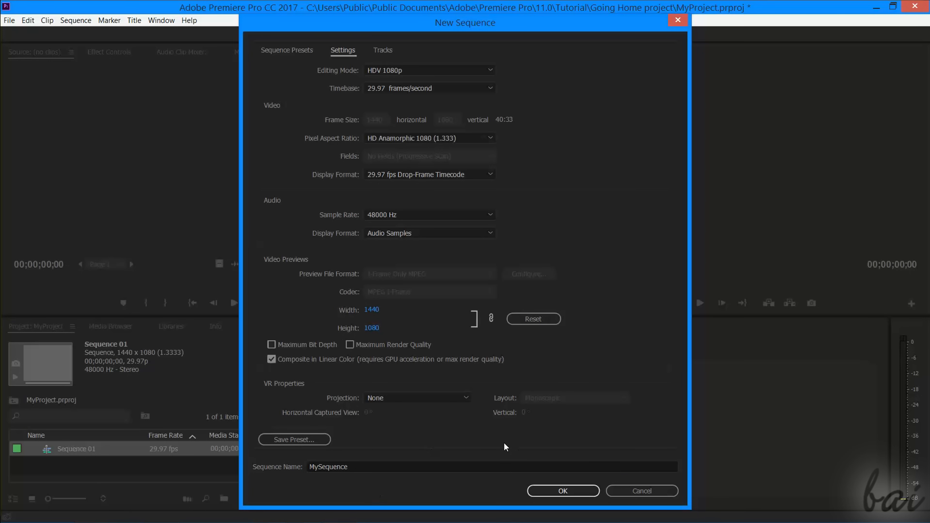
click(560, 491)
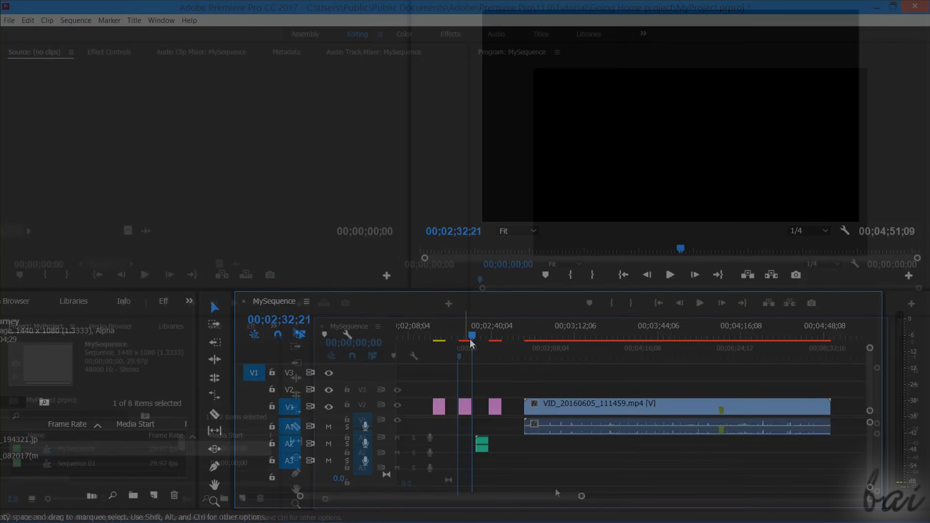
- Look over the image, video and audio clips on the MySequence timeline and scrub the playhead across the image clips
click(439, 406)
click(465, 407)
click(495, 406)
click(501, 427)
click(489, 387)
mouse_move(472, 336)
mouse_down()
mouse_move(436, 335)
mouse_move(462, 336)
mouse_up()
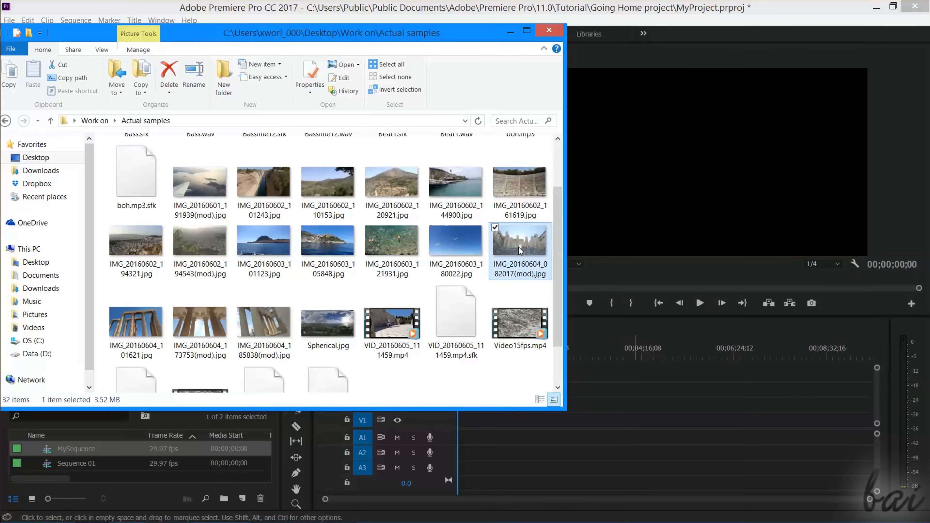
- Import IMG_20160604_082017(mod).jpg from the Actual samples folder directly onto video track V1 of MySequence
drag(519, 241, 580, 421)
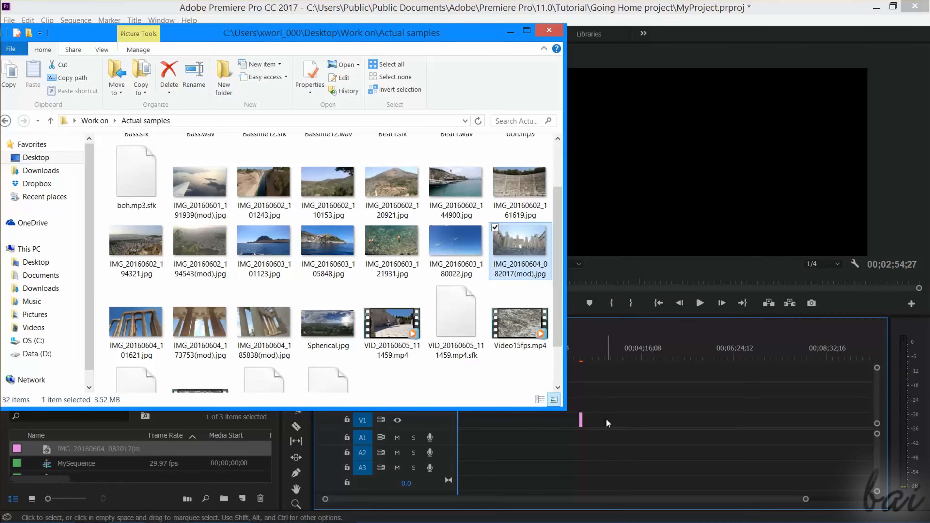
- Add IMG_20160604_173753(mod).jpg and another image from the Actual samples folder to video track V1 of MySequence
drag(186, 332, 595, 432)
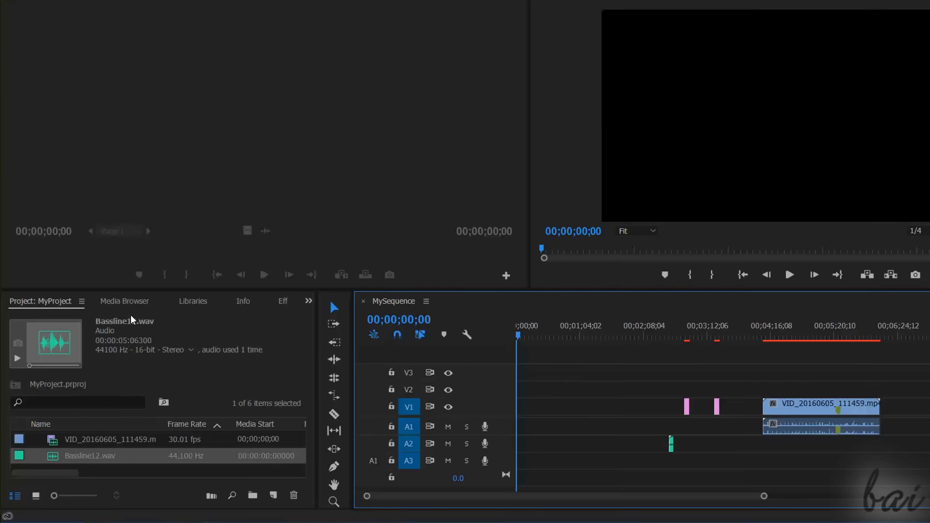
click(138, 306)
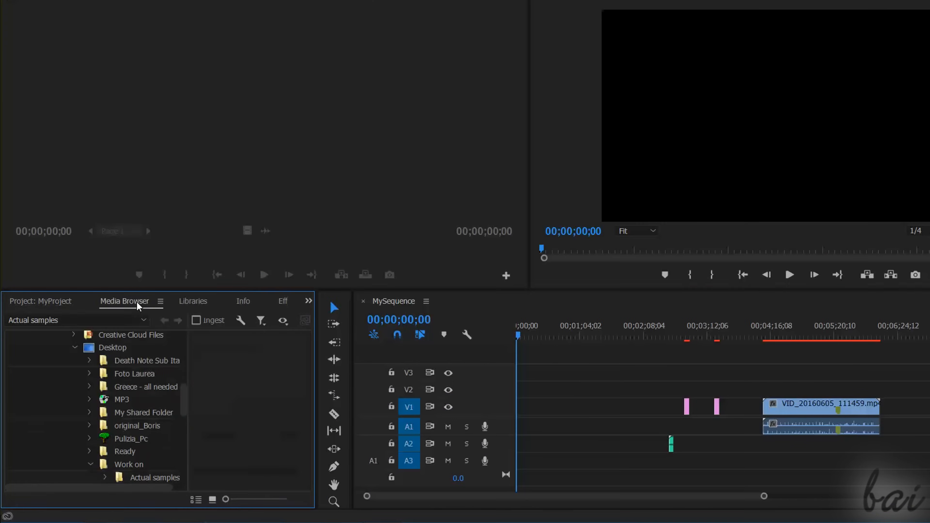
drag(238, 455, 594, 411)
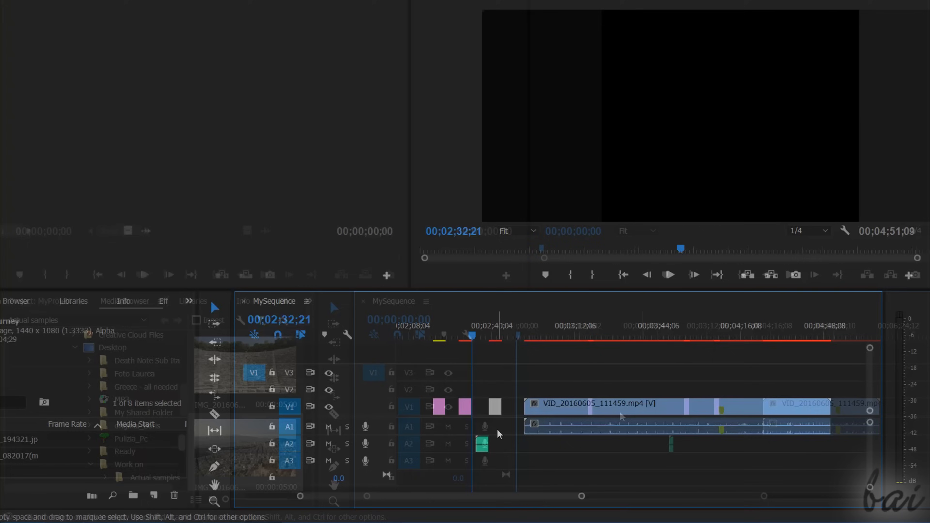
- Scrub from the gap between the image clips to the start of VID_20160605_111459.mp4 and play the sequence preview
click(502, 428)
click(458, 368)
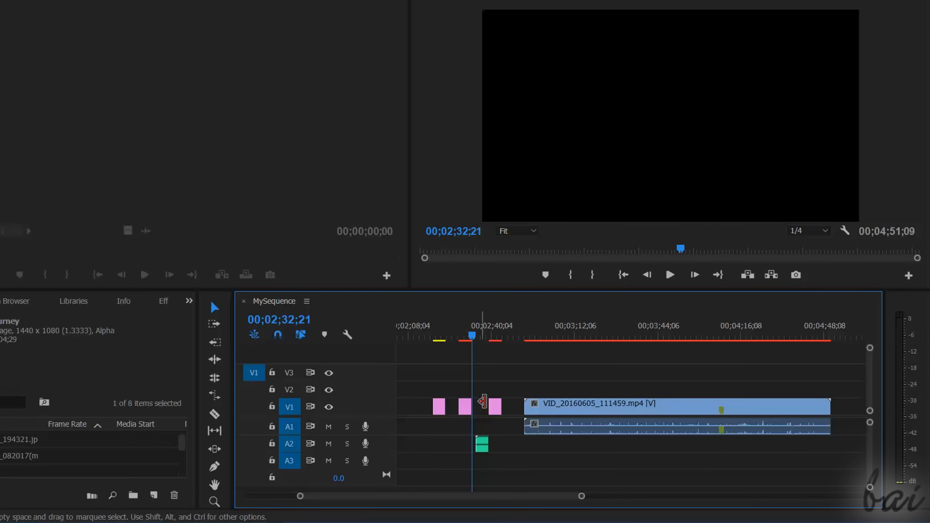
drag(472, 335, 540, 325)
key(space)
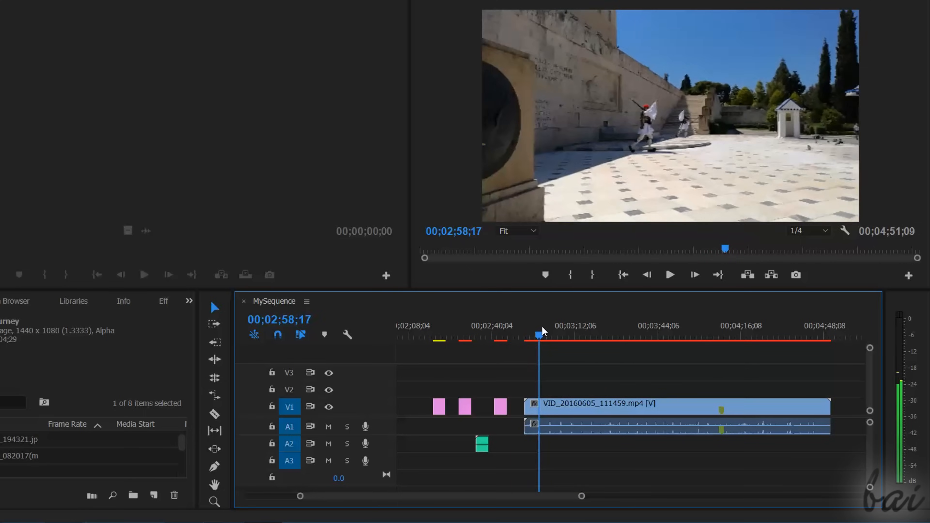
click(473, 337)
drag(474, 338, 525, 337)
click(671, 275)
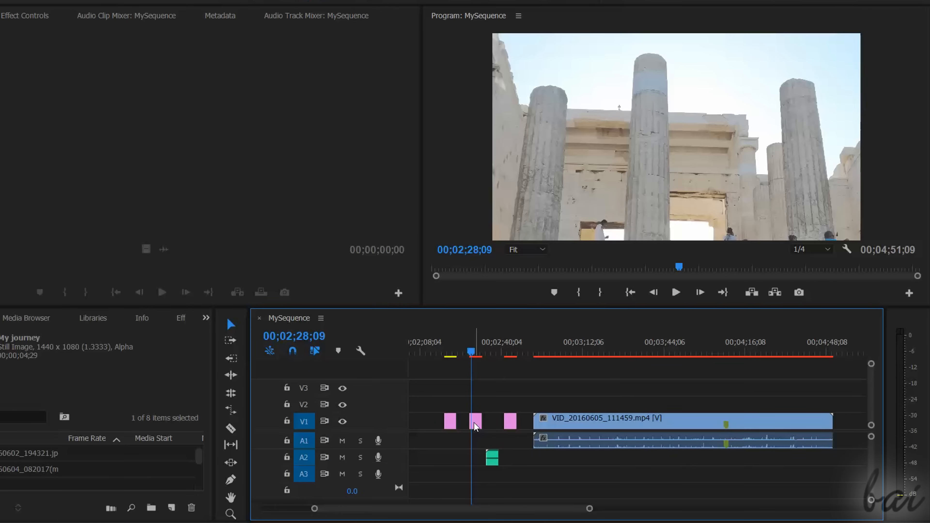
- Scale the second image clip on video track V1 to the frame size and place the playhead on the third image
right_click(475, 425)
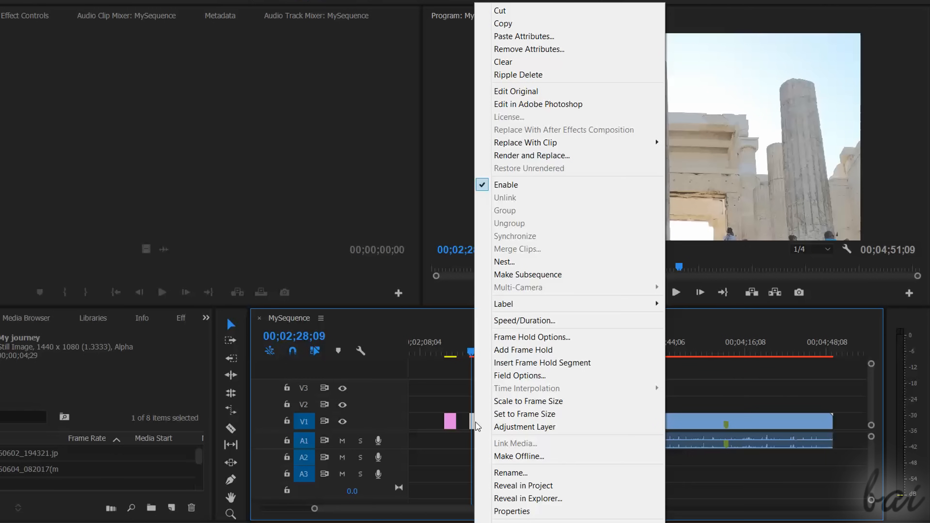
click(529, 401)
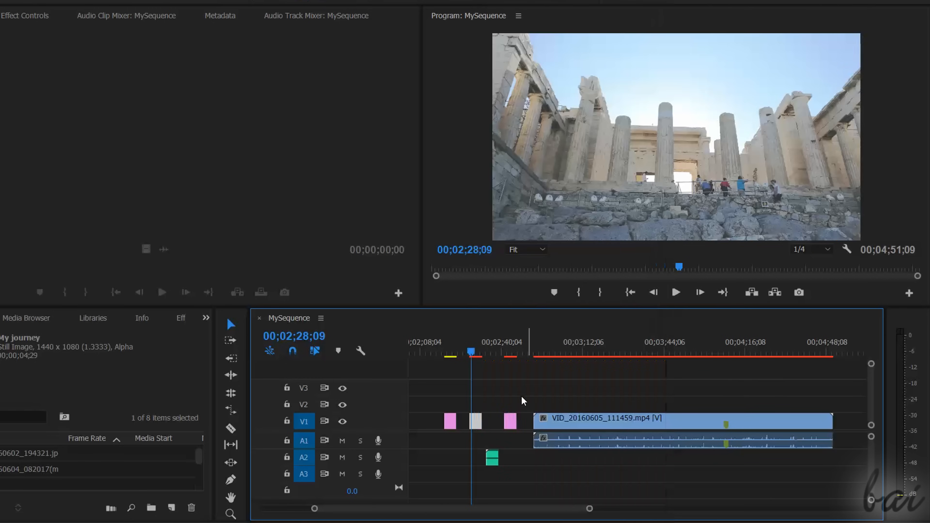
click(506, 354)
- Look along the MySequence timeline at different positions and zoom levels around the image and video clips
scroll(641, 407, down, 10)
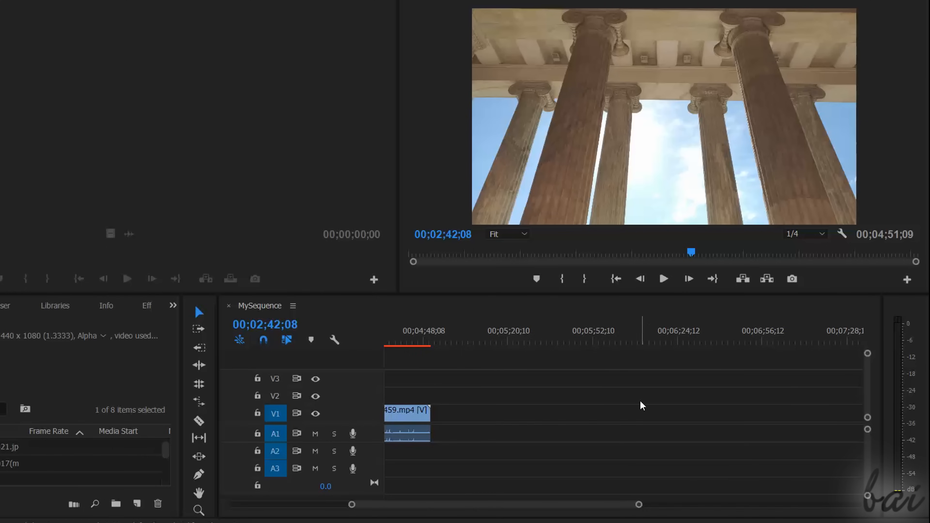
scroll(634, 402, up, 15)
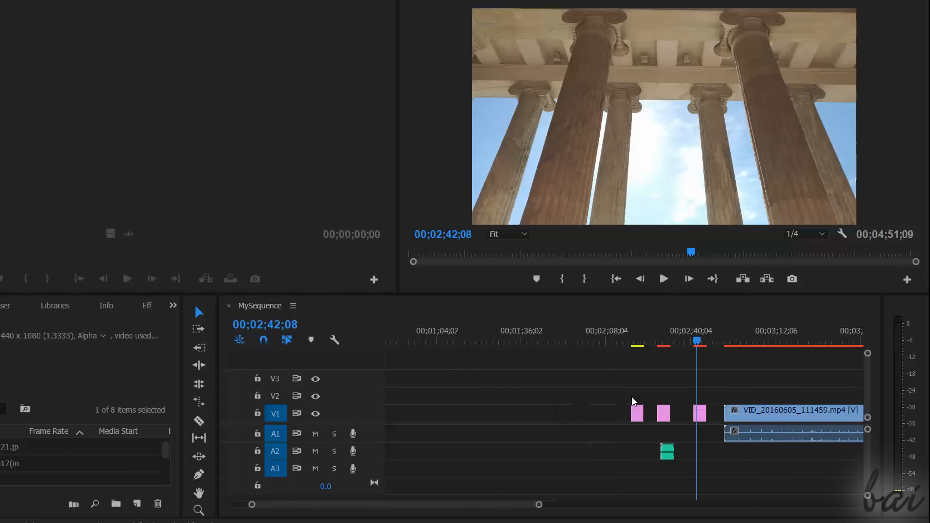
scroll(633, 401, down, 6)
scroll(634, 401, up, 1)
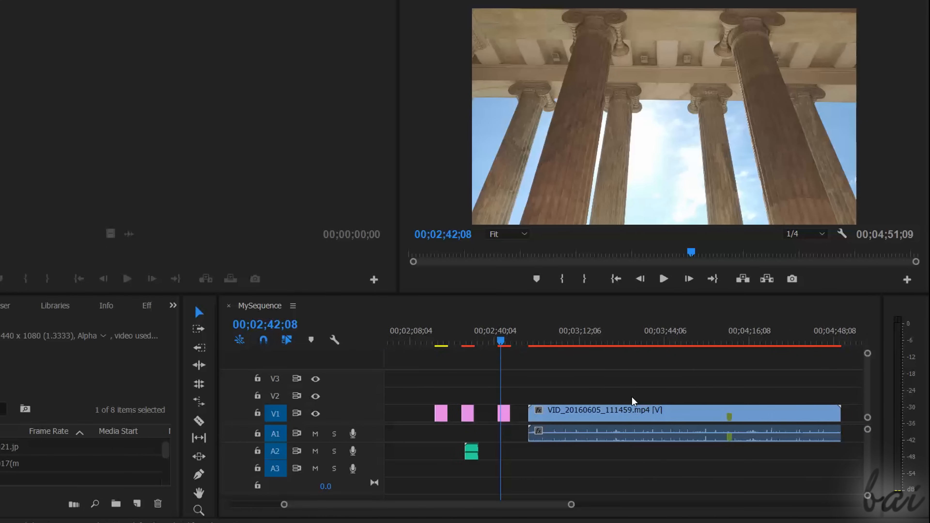
scroll(632, 401, down, 1)
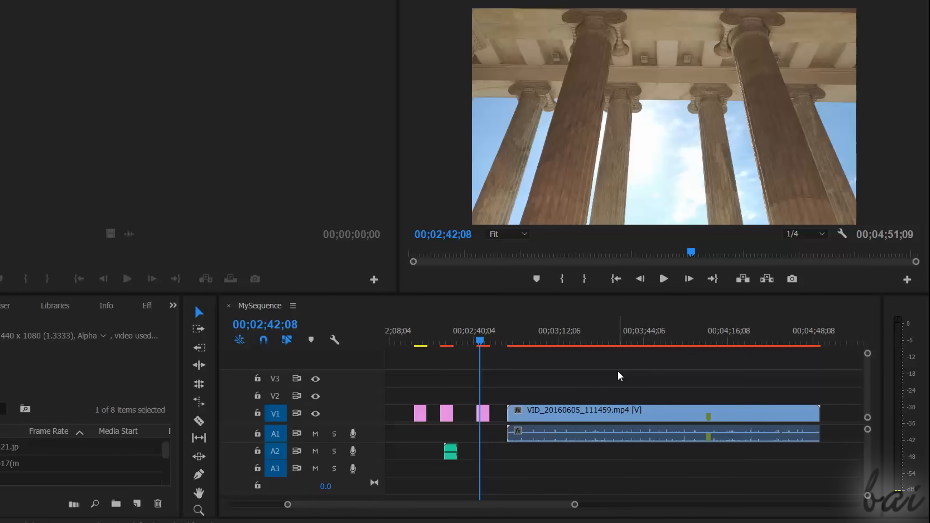
scroll(492, 400, up, 3)
scroll(501, 413, down, 2)
scroll(556, 434, down, 3)
scroll(556, 433, down, 4)
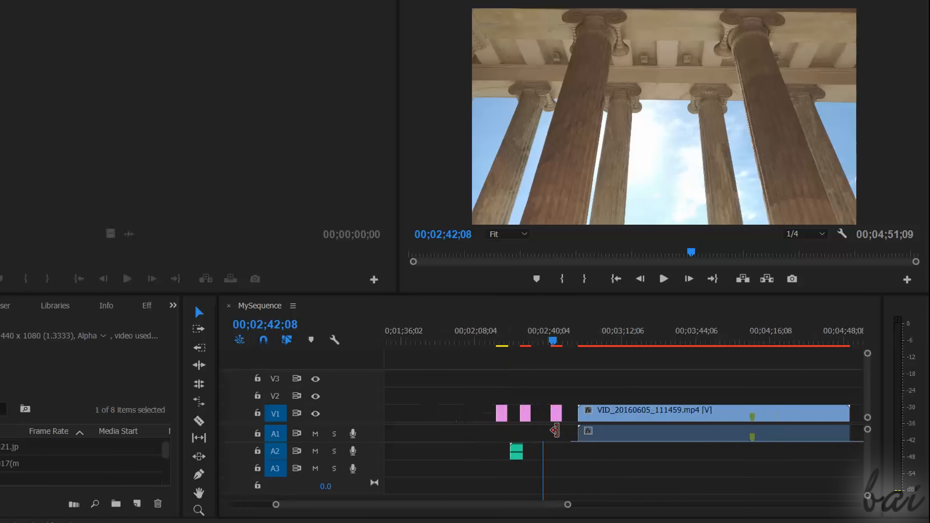
- Enlarge the height of tracks V1 and A1 to show clip thumbnails and detailed audio waveforms
scroll(562, 433, up, 4)
drag(342, 406, 342, 382)
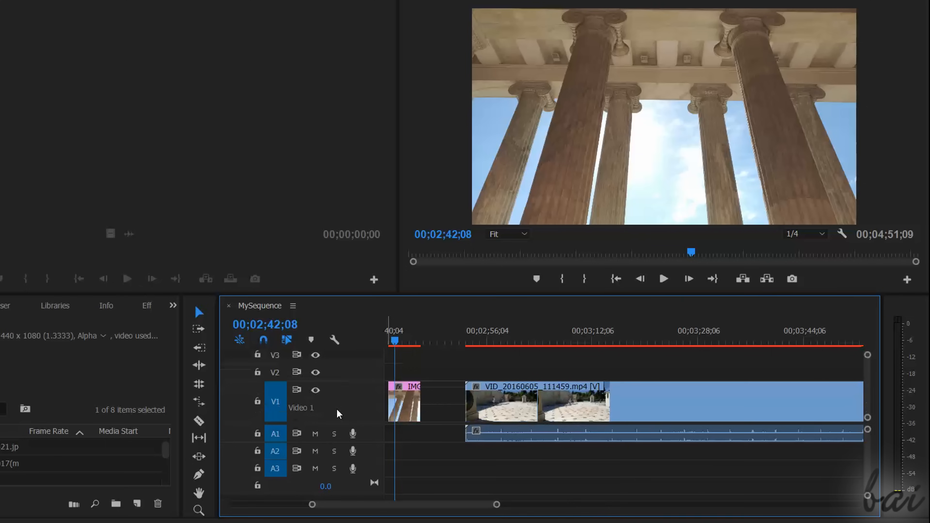
drag(335, 424, 323, 479)
drag(450, 505, 428, 512)
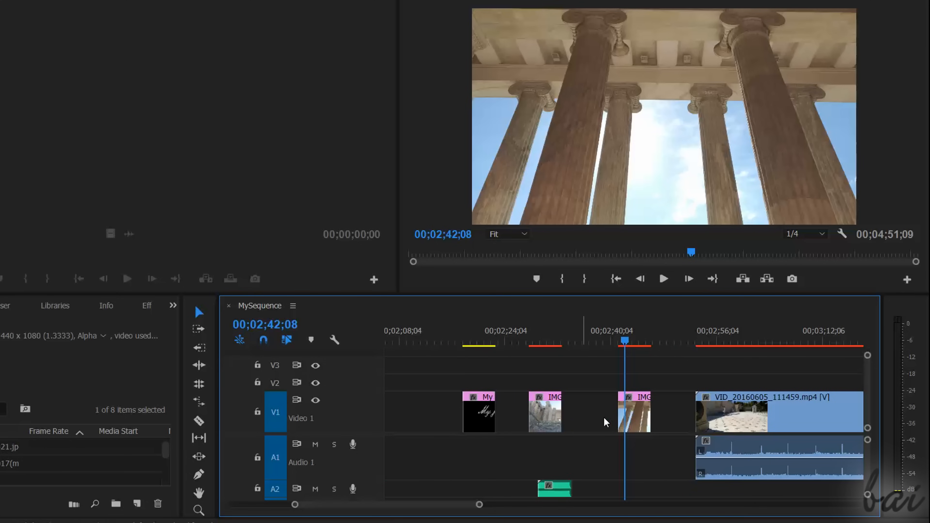
- Place the playhead on the video clip and set the timeline to show Continuous Video Thumbnails
drag(411, 510, 434, 512)
click(518, 341)
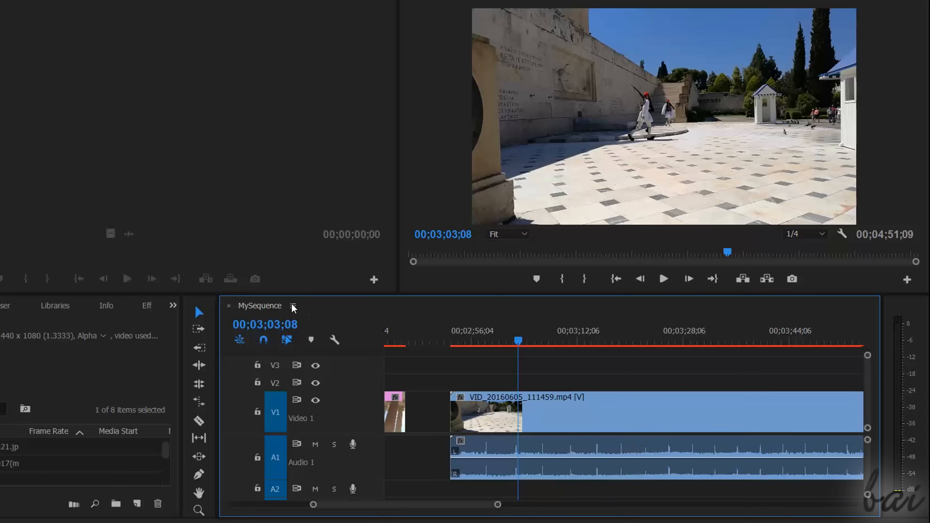
right_click(269, 306)
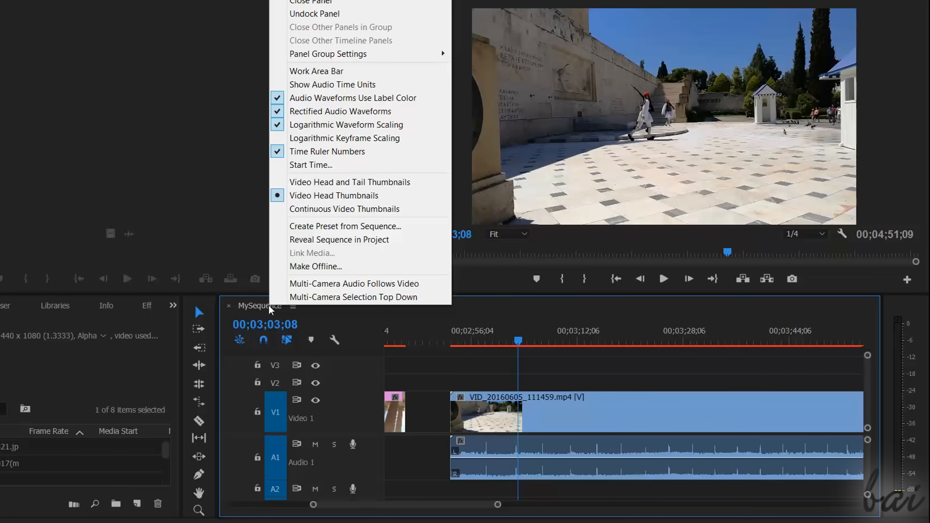
click(352, 209)
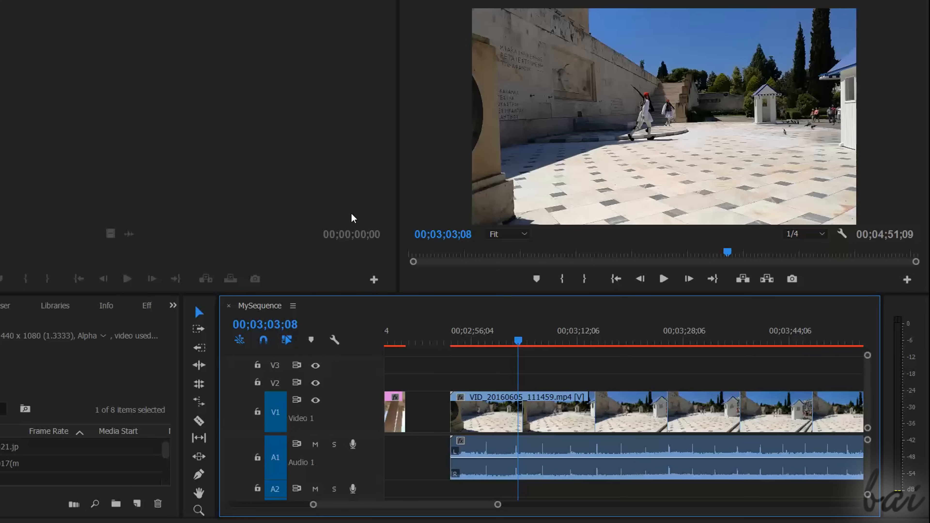
drag(447, 511, 491, 514)
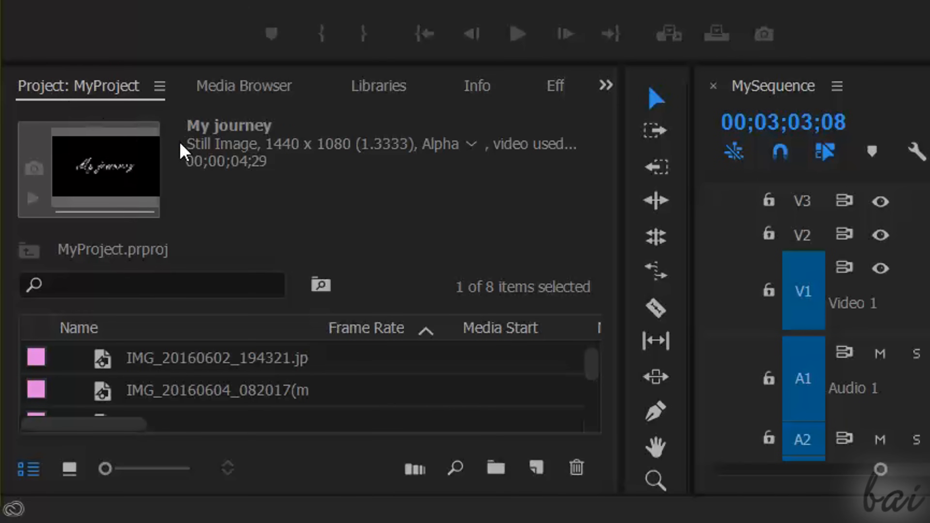
- Look through the media items in MyProject and open IMG_20160604_082017(mod).jpg for source preview
drag(593, 374, 605, 407)
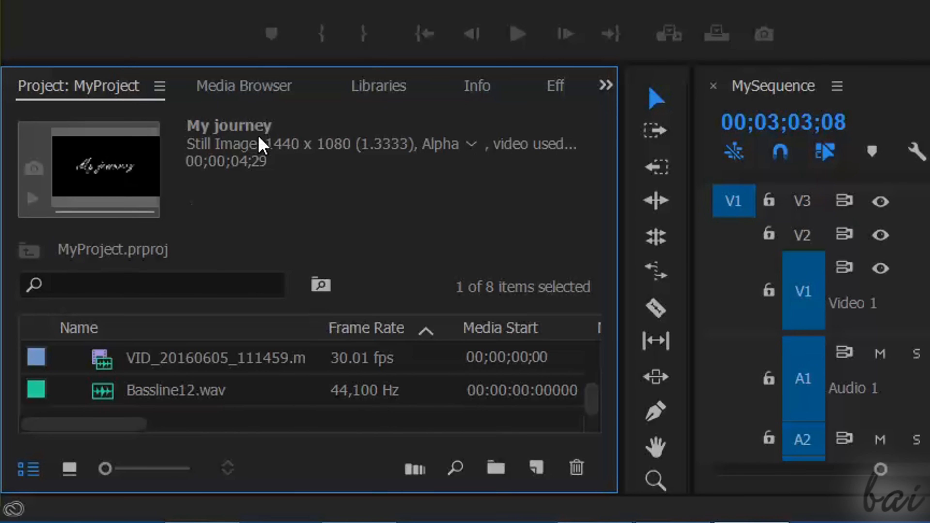
click(208, 391)
click(203, 362)
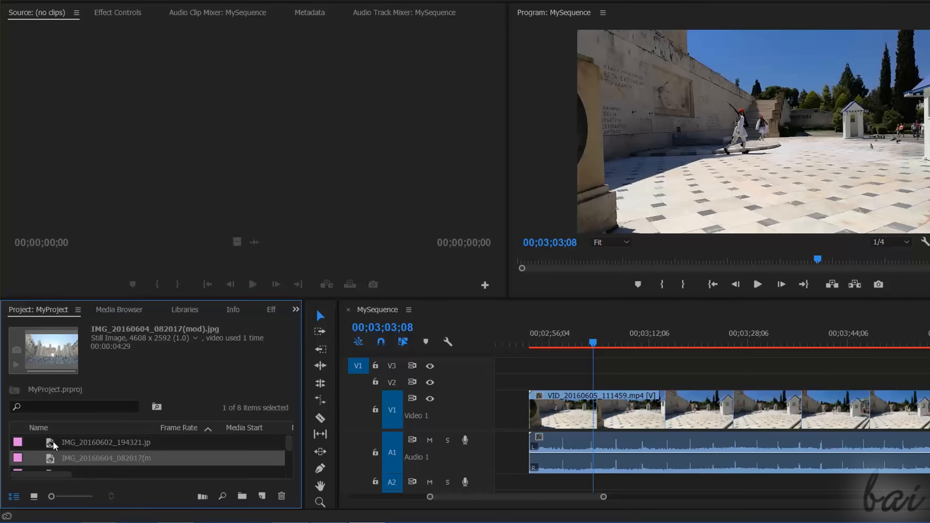
double_click(53, 441)
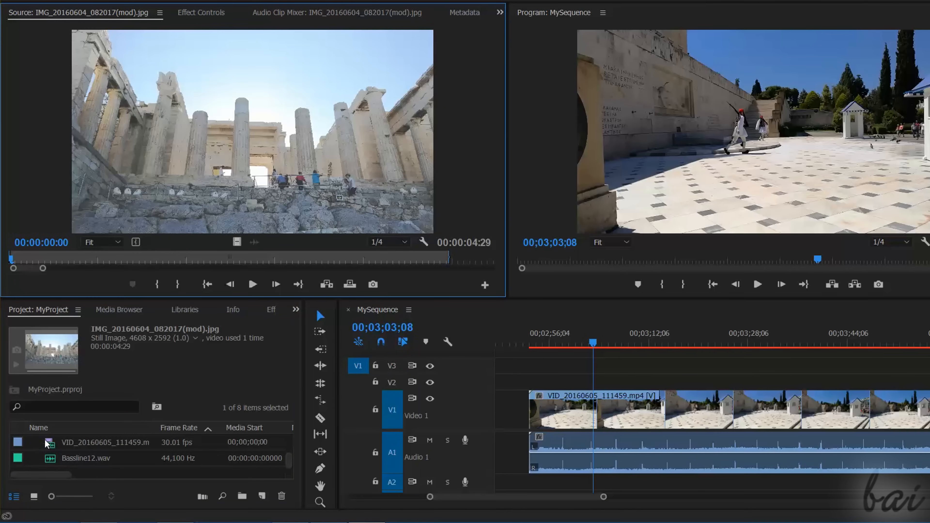
- Open VID_20160605_111459.mp4 for source preview, play it, view its audio waveform and return to the video image
click(47, 444)
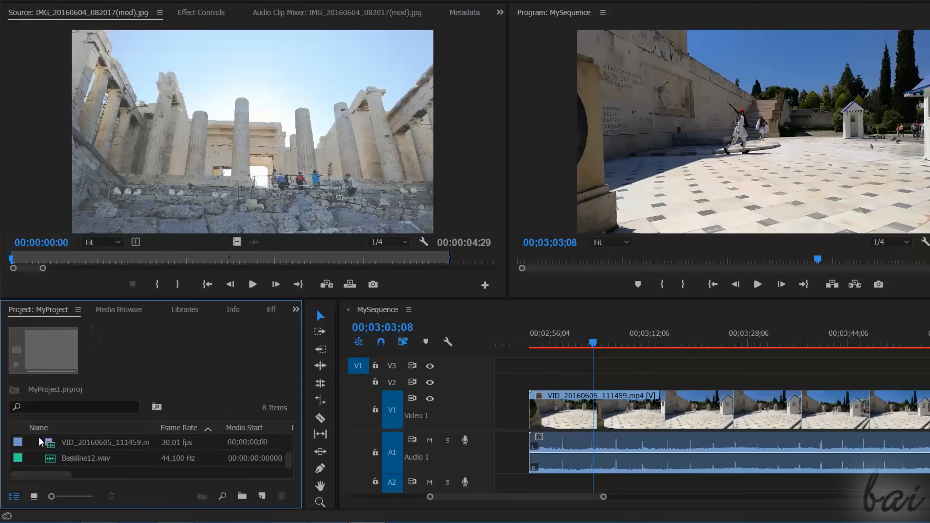
double_click(52, 443)
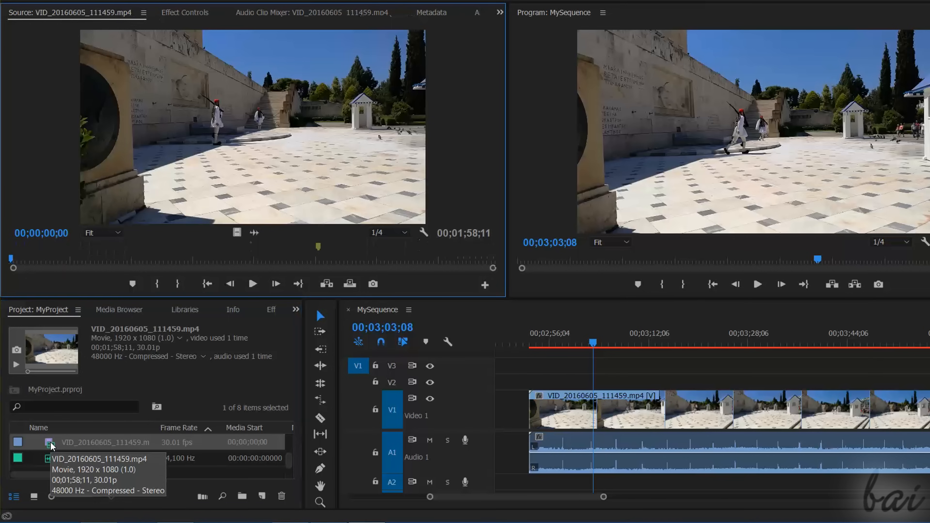
click(252, 284)
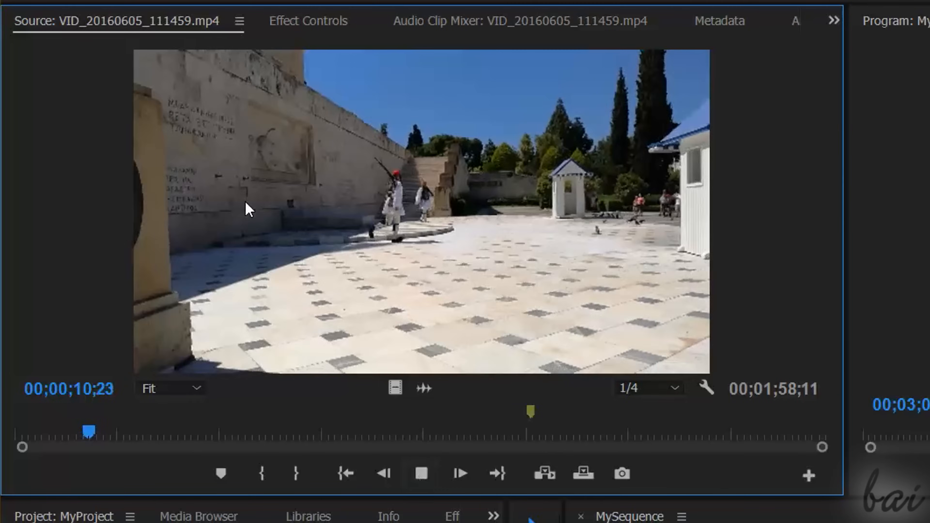
click(427, 388)
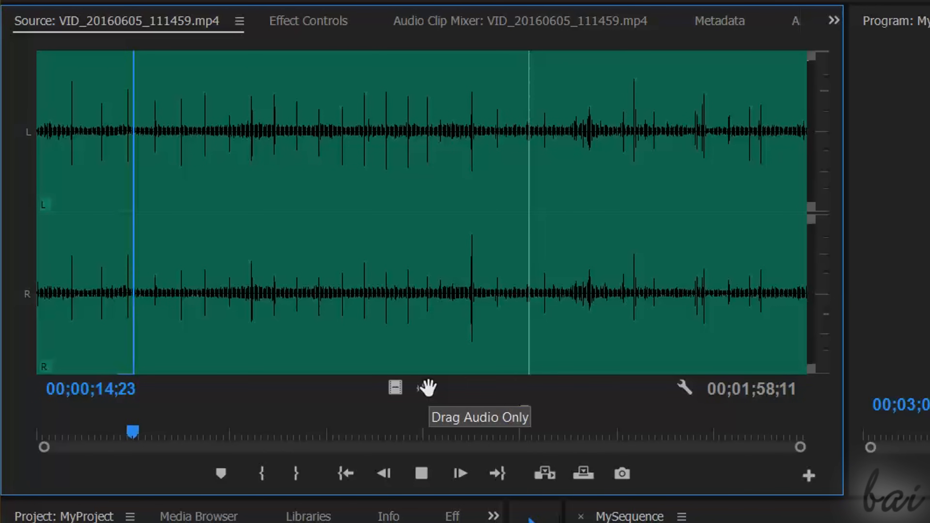
click(394, 387)
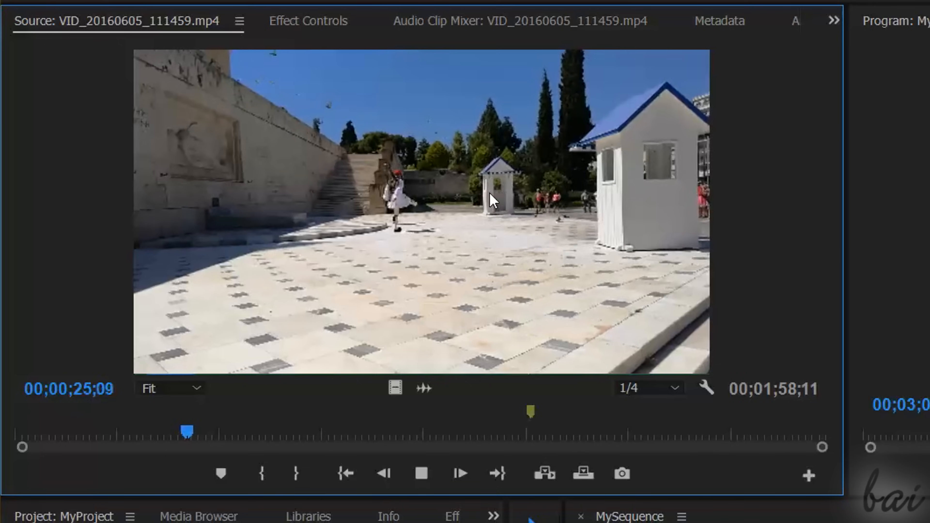
- Examine the source preview's playback resolution choices and its frame export control
click(674, 391)
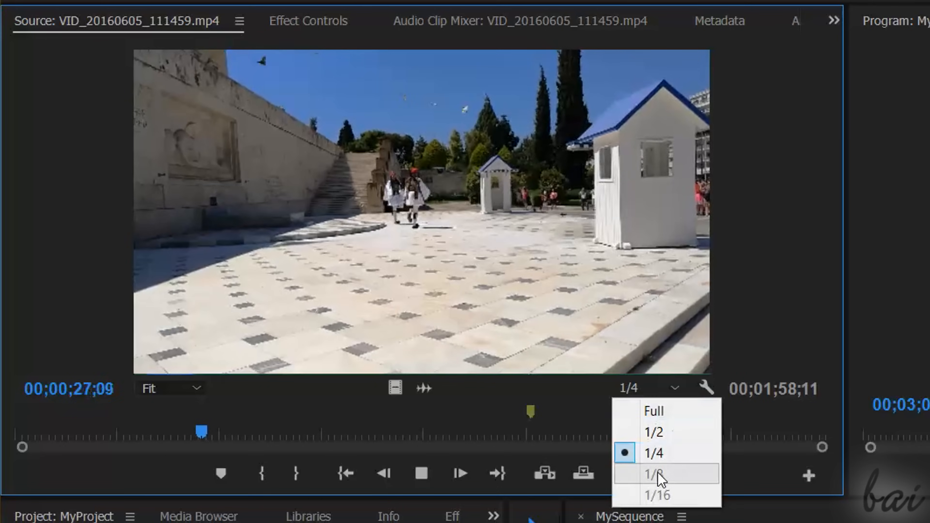
click(668, 413)
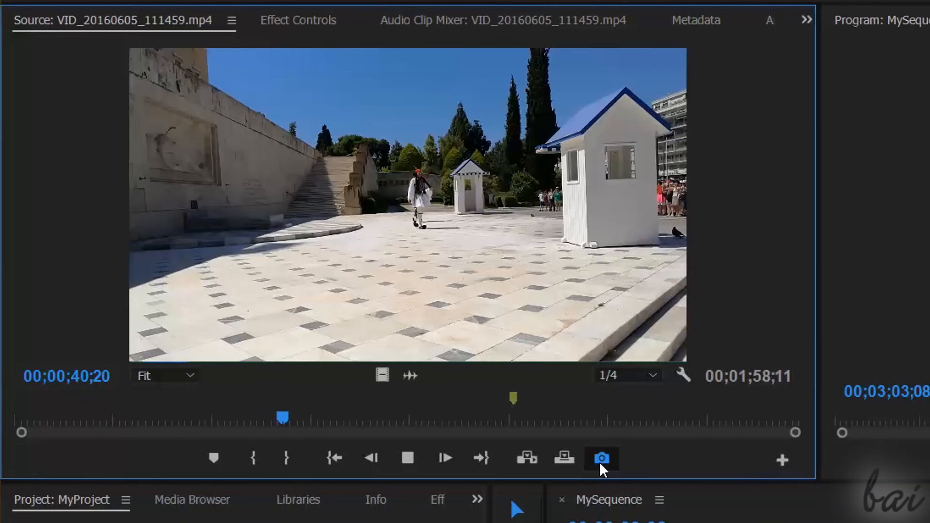
click(622, 475)
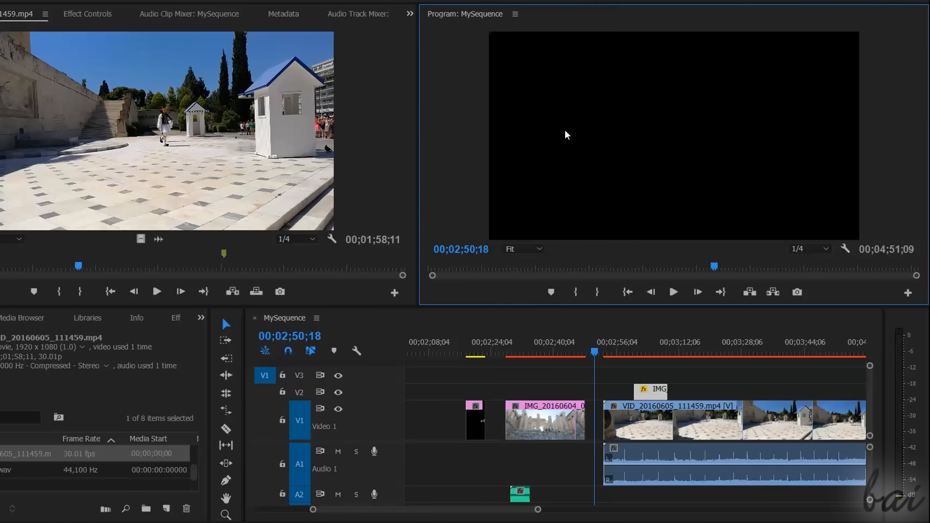
- Play MySequence from just before the video clip, stop playback and scrub further along the clip
click(672, 293)
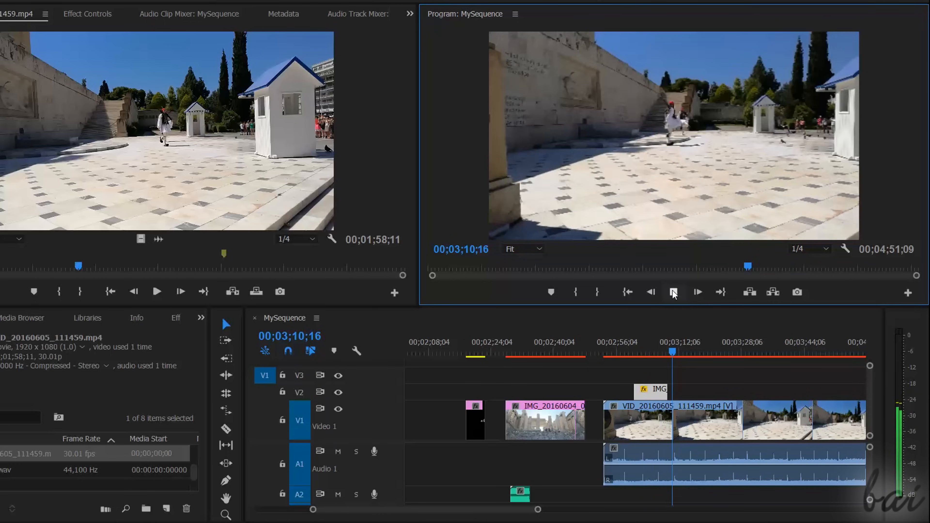
click(674, 292)
drag(676, 343, 753, 322)
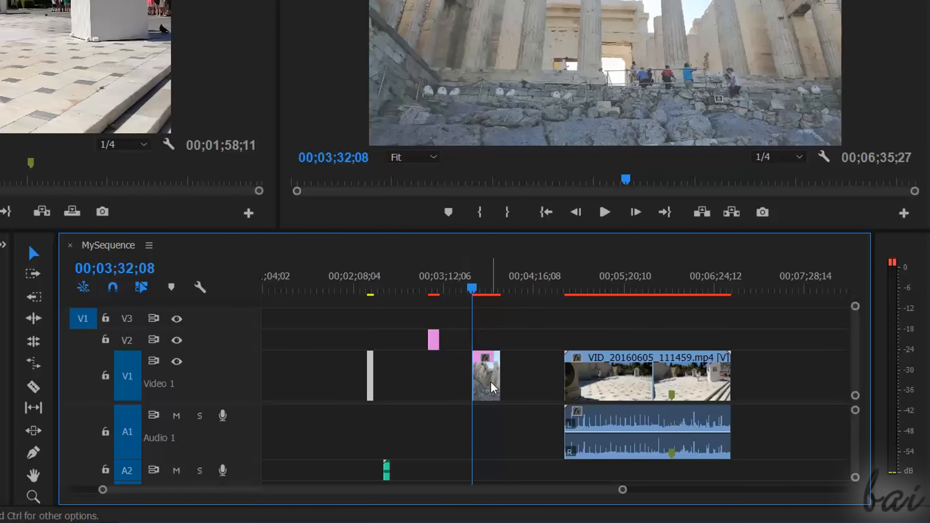
- Select the My journey title clip and the image clip at the playhead on video track V1 in turn
click(492, 388)
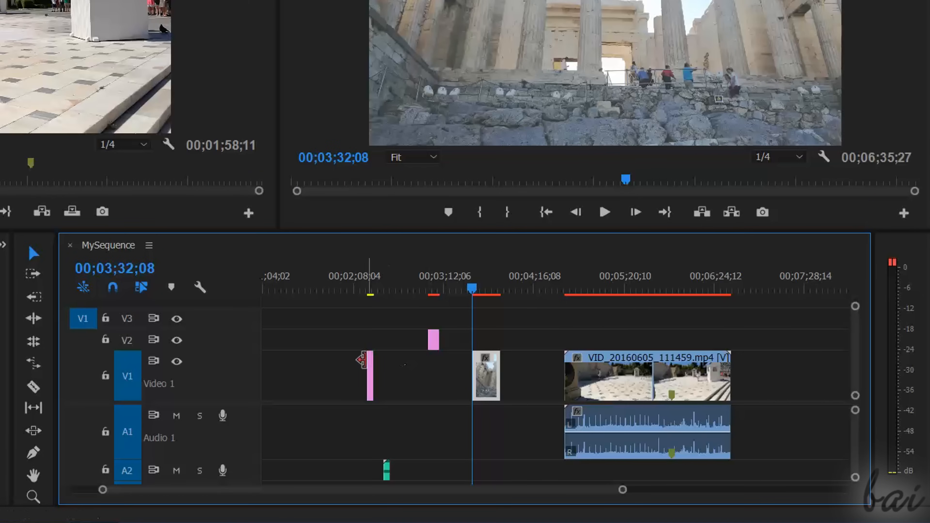
click(370, 381)
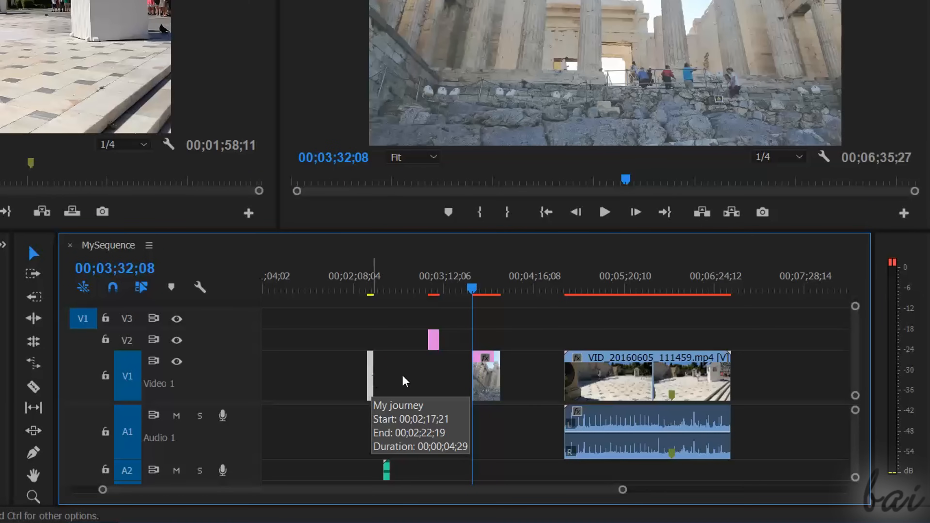
mouse_move(491, 384)
mouse_down()
mouse_move(430, 385)
mouse_move(509, 387)
mouse_move(425, 380)
mouse_move(511, 322)
mouse_move(546, 317)
mouse_move(492, 342)
mouse_move(482, 381)
mouse_up()
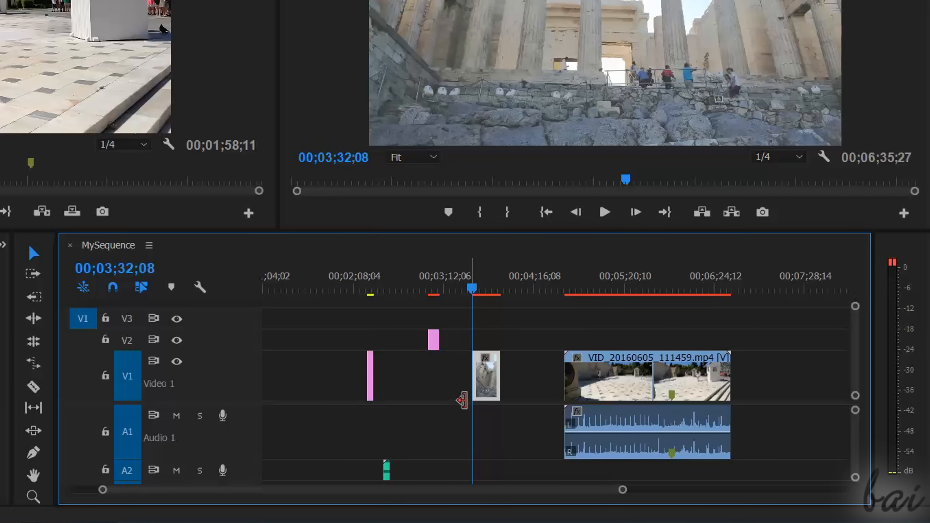
- Move the VID_20160605_111459.mp4 clip with its linked audio about 2 seconds earlier on the timeline
click(665, 384)
drag(635, 381, 658, 390)
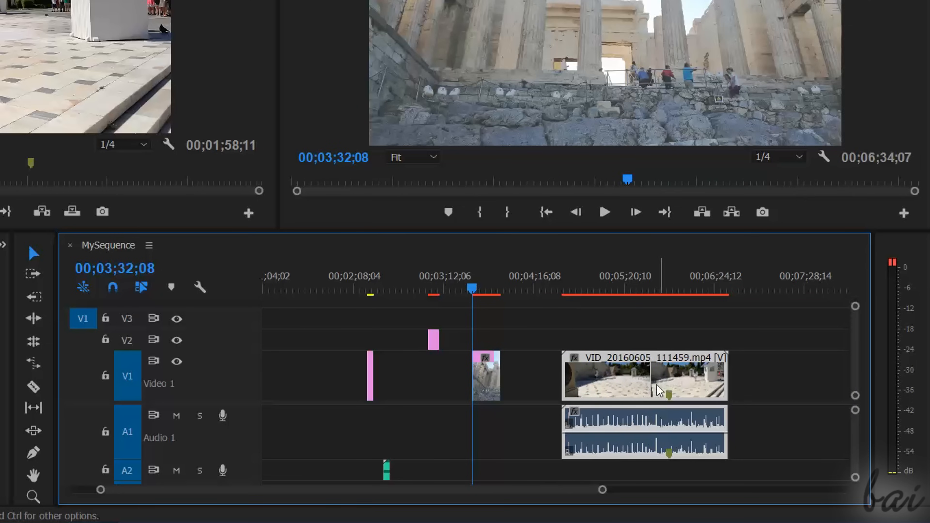
- Unlink the VID_20160605_111459.mp4 clip's video from its audio and move the video part on its own
right_click(648, 386)
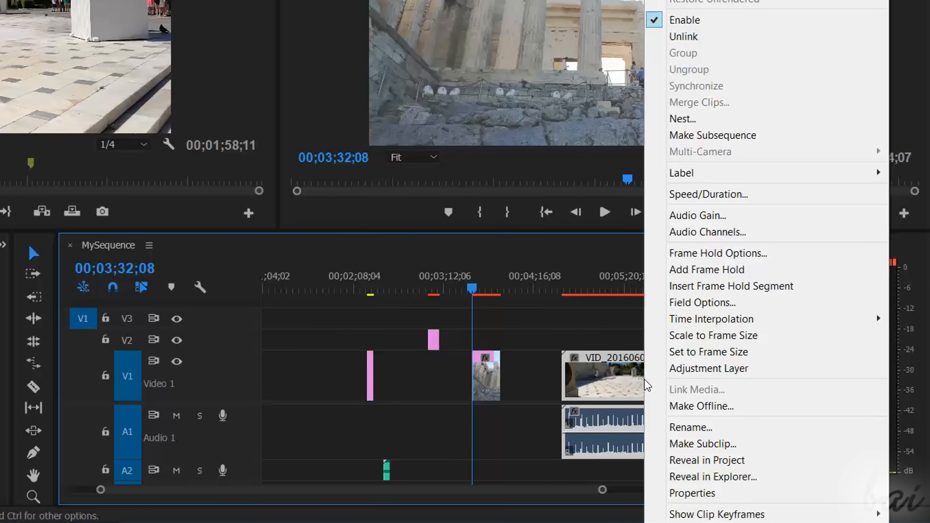
click(695, 43)
drag(618, 388, 634, 372)
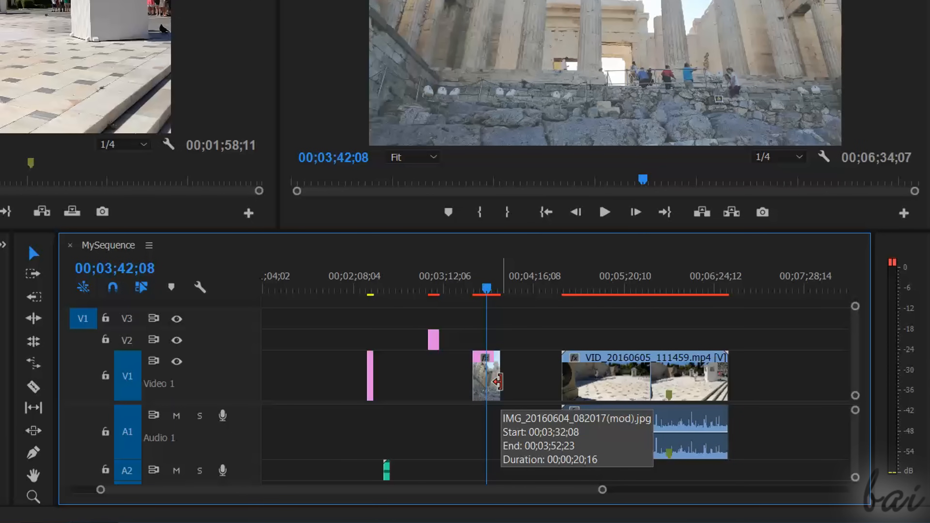
- Extend the end of the image clip on V1 towards the video clip, then shorten the video clip and restore its length
drag(497, 381, 542, 389)
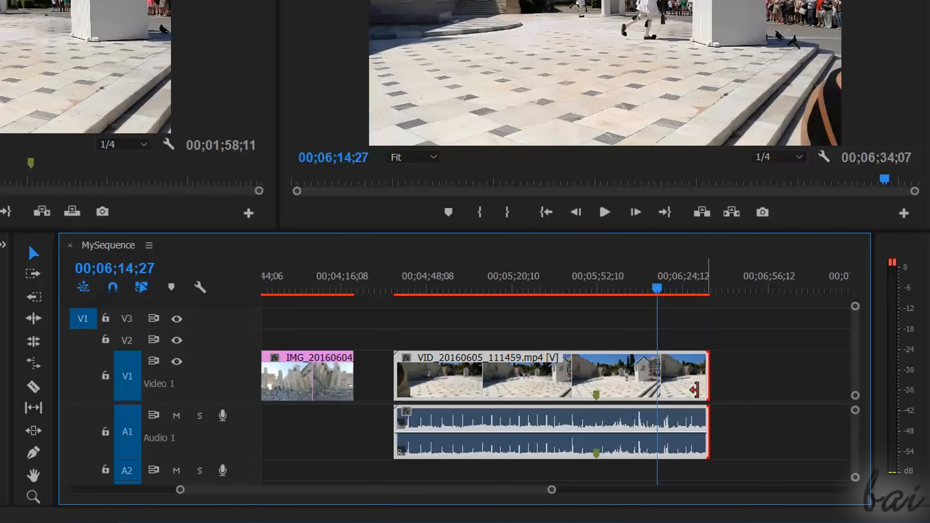
drag(694, 390, 501, 398)
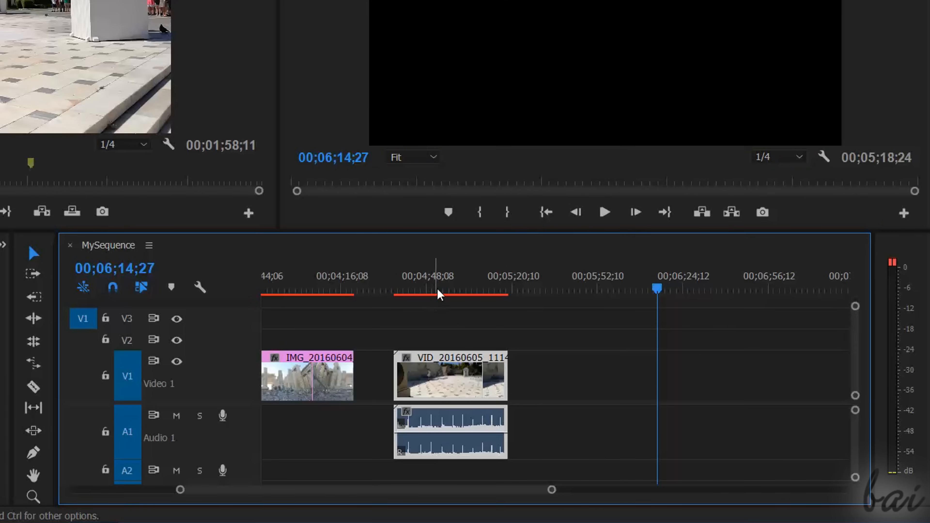
drag(503, 380, 781, 371)
key(minus)
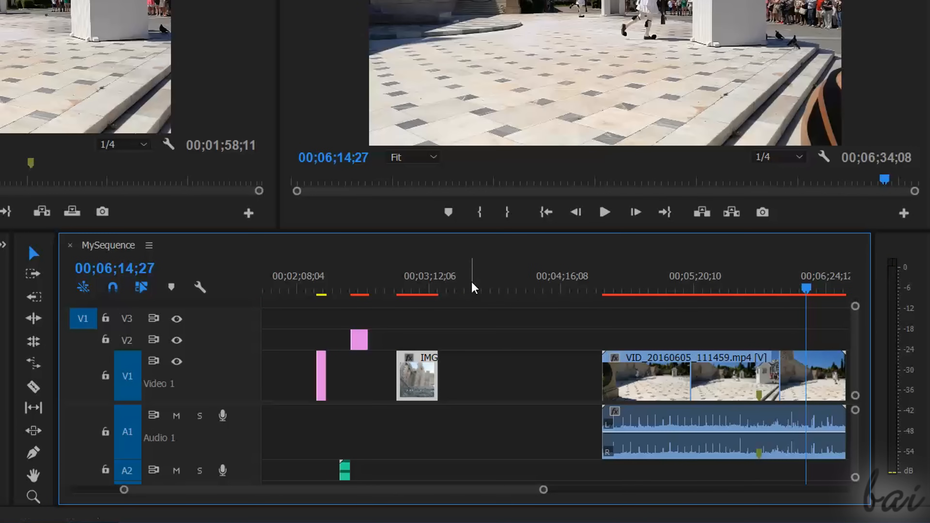
- Paste a copy of the image clip at 00;03;32;21 and undo it, then remove the original image clip and undo that
click(471, 288)
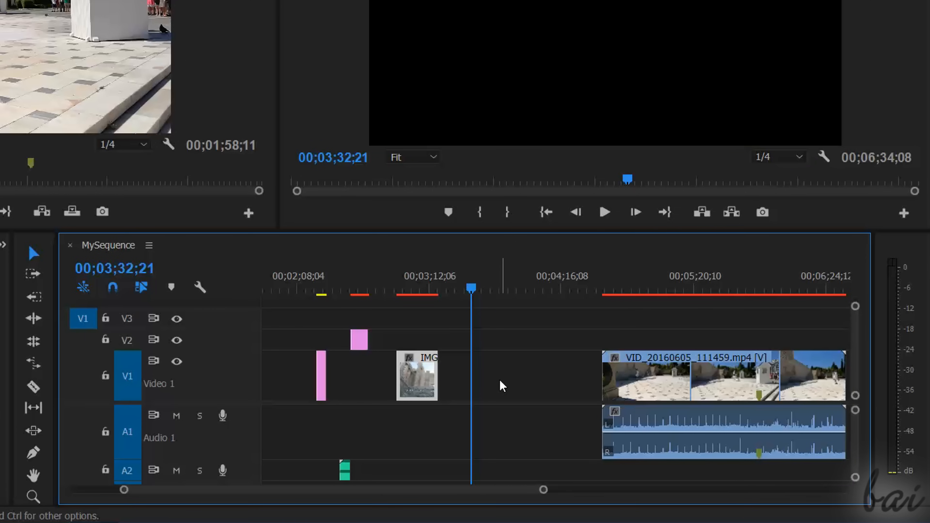
key(ctrl+v)
key(ctrl+z)
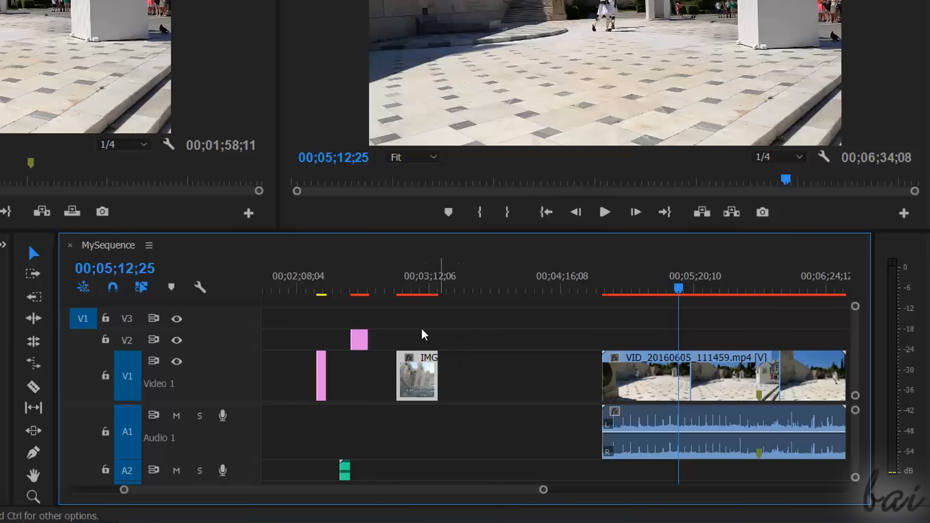
key(Delete)
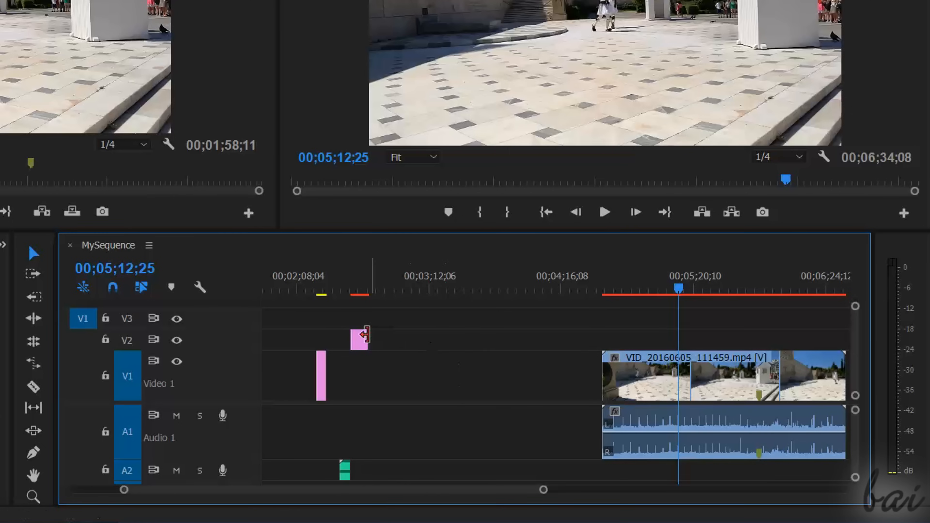
key(ctrl+z)
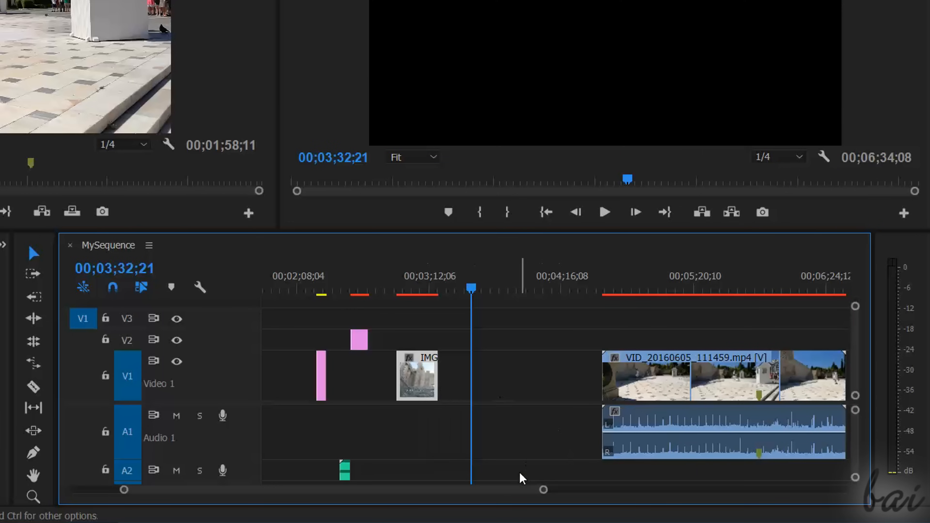
- Paste the image clip over the video clip at 00;05;12;25 and move the pasted copy to the empty space before the video
click(678, 282)
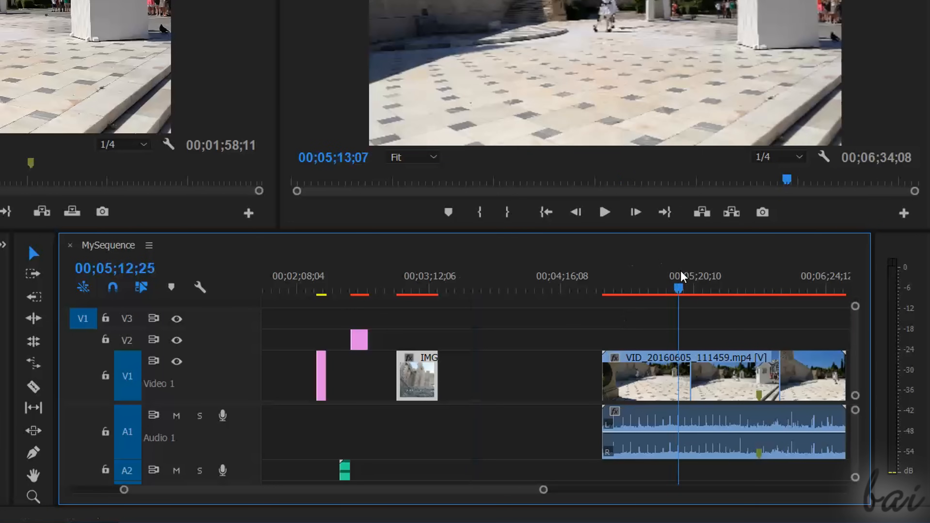
drag(727, 438, 728, 454)
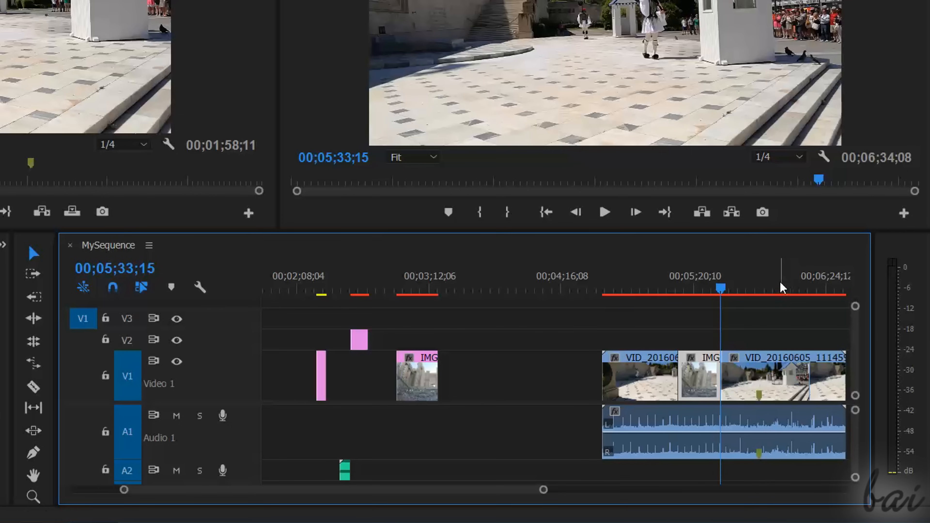
drag(709, 385, 520, 395)
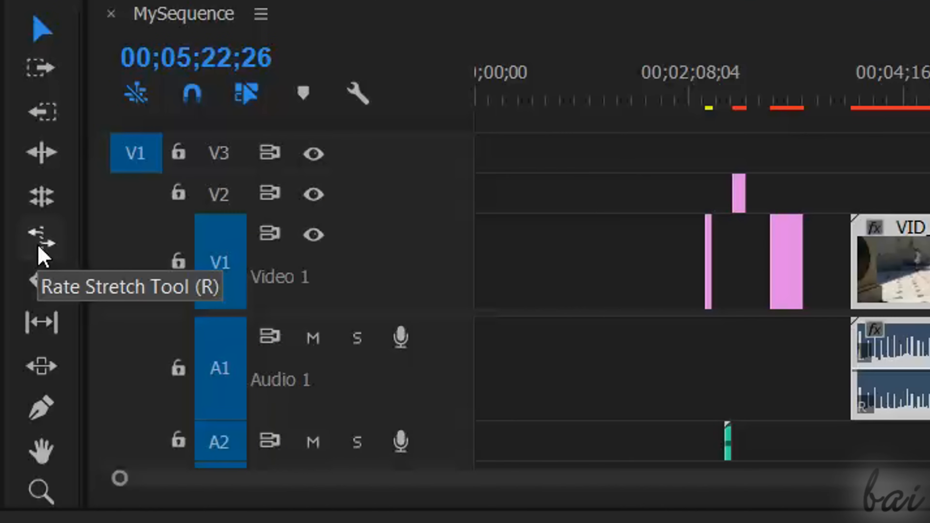
- Use the Rate Stretch tool to lengthen the video clip from its end, then compress the clip to about 307% speed
click(39, 249)
drag(643, 428, 820, 427)
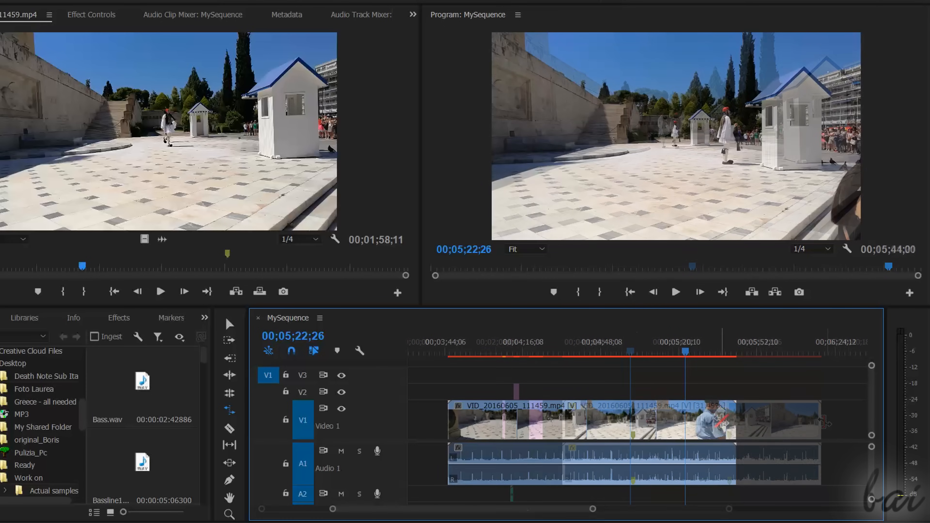
drag(734, 421, 534, 423)
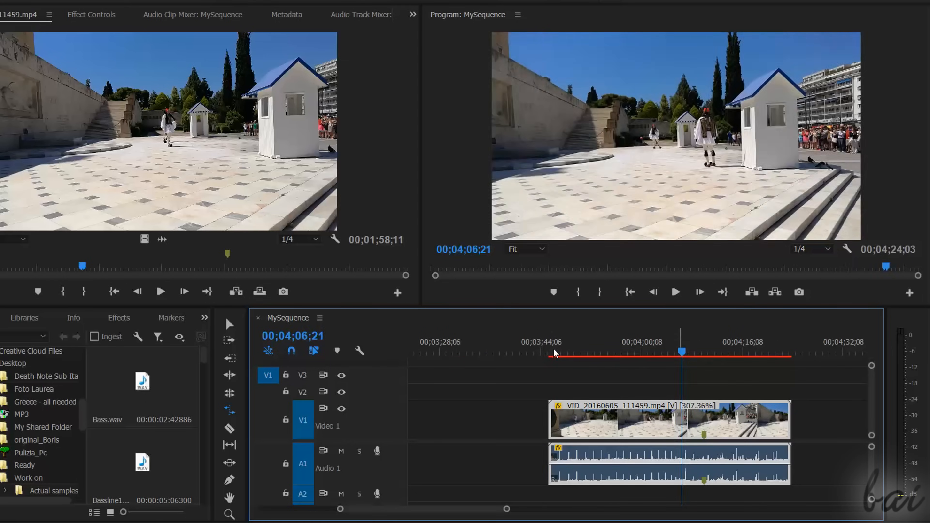
key(Up)
click(682, 294)
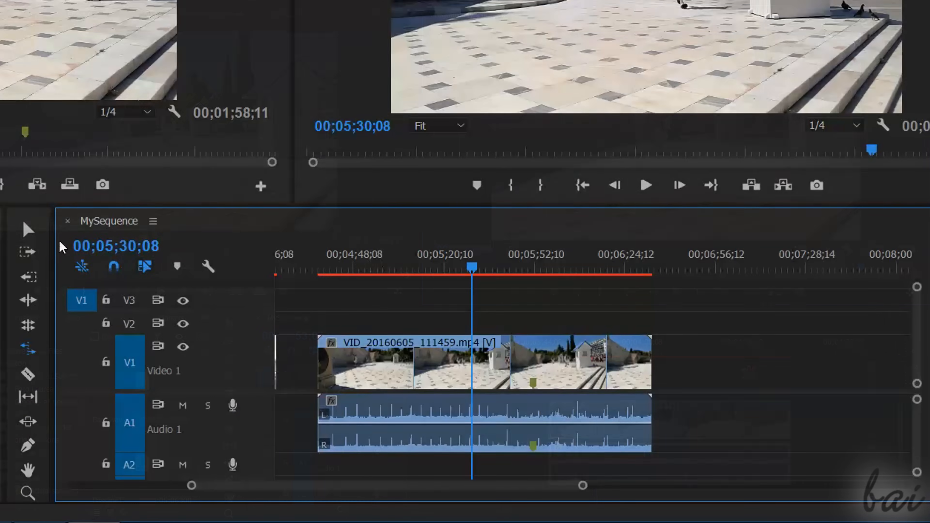
- Cut the VID_20160605_111459.mp4 clip into five pieces with the Razor tool
click(29, 377)
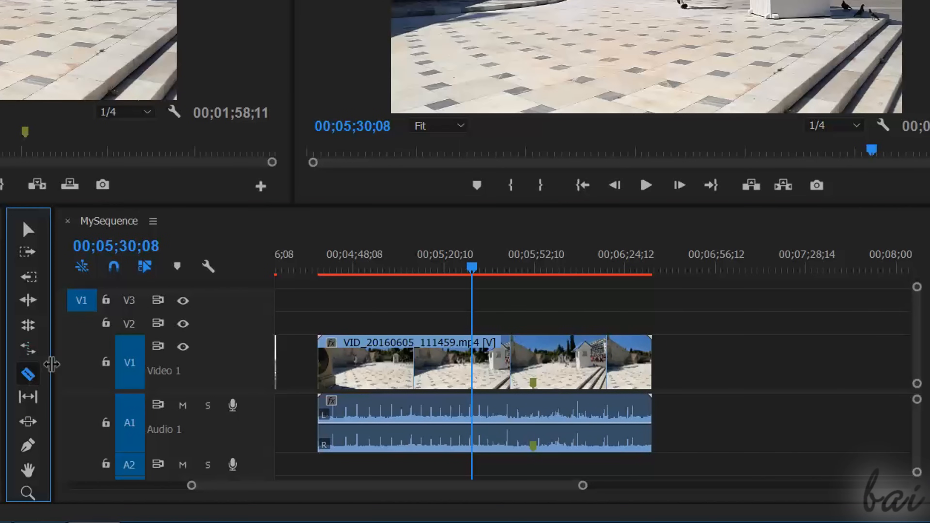
click(355, 367)
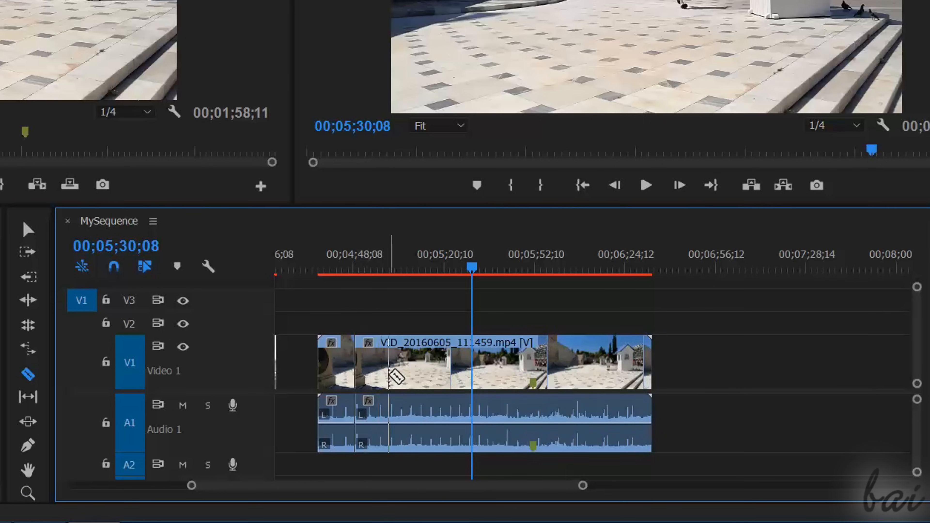
click(403, 366)
- Move the cut pieces of the video clip apart with the Selection tool so that gaps separate them
key(v)
drag(520, 366, 652, 370)
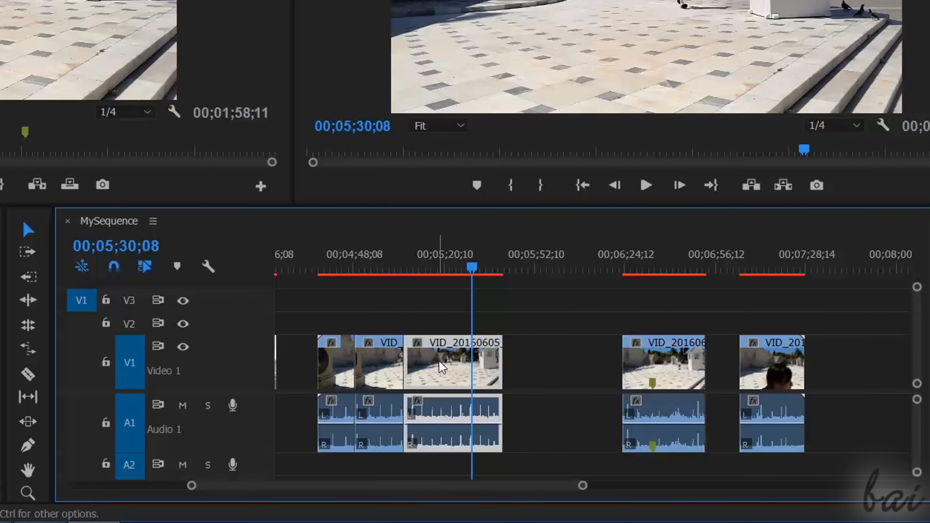
drag(451, 366, 520, 366)
drag(371, 366, 406, 371)
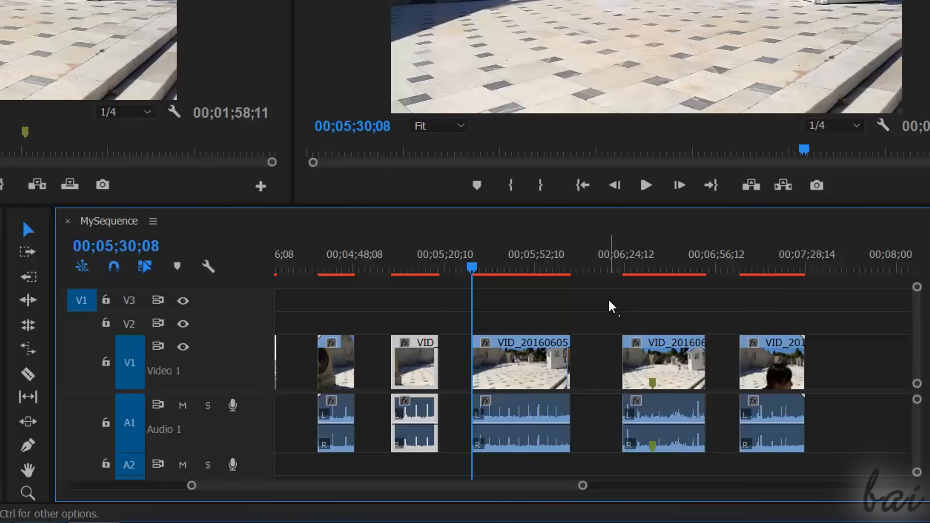
- Undo the piece moves and all Razor cuts by stepping back through the edit history to the Lift & Overwrite Selection before the cuts
key(ctrl+z)
key(ctrl+z)
key(ctrl+z)
key(ctrl+z)
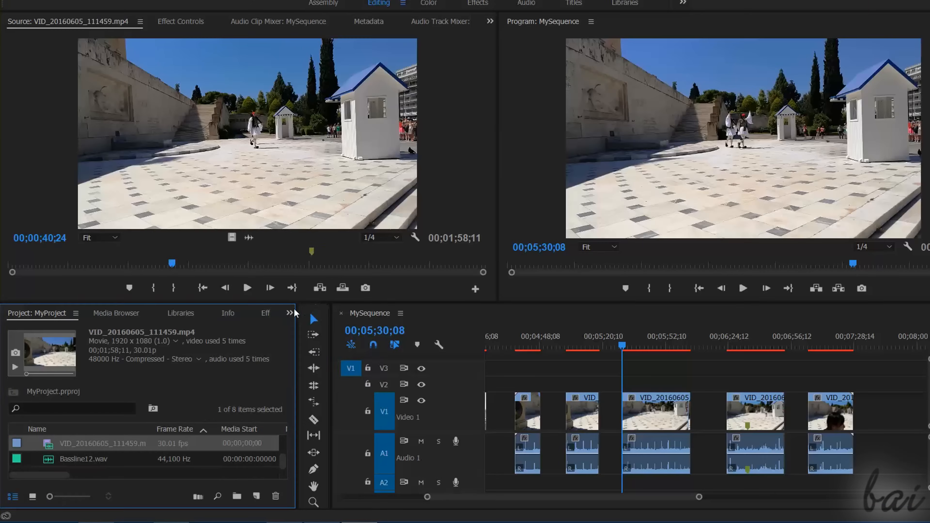
click(289, 313)
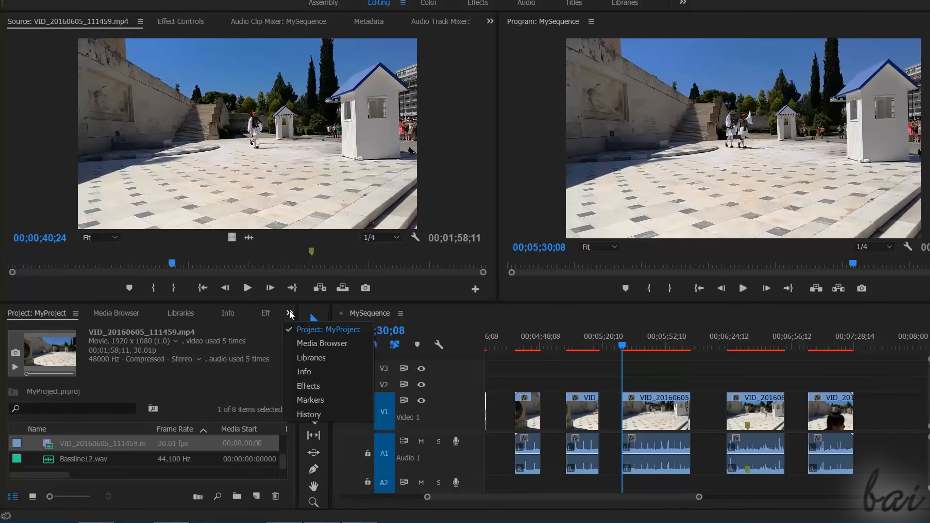
click(316, 415)
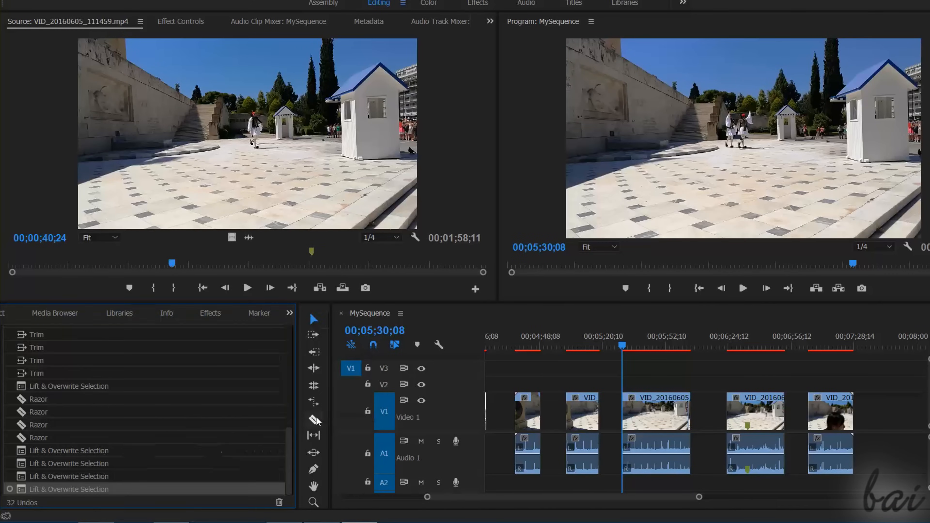
click(84, 477)
click(85, 465)
click(84, 449)
click(84, 437)
click(85, 426)
click(82, 412)
click(83, 399)
click(84, 385)
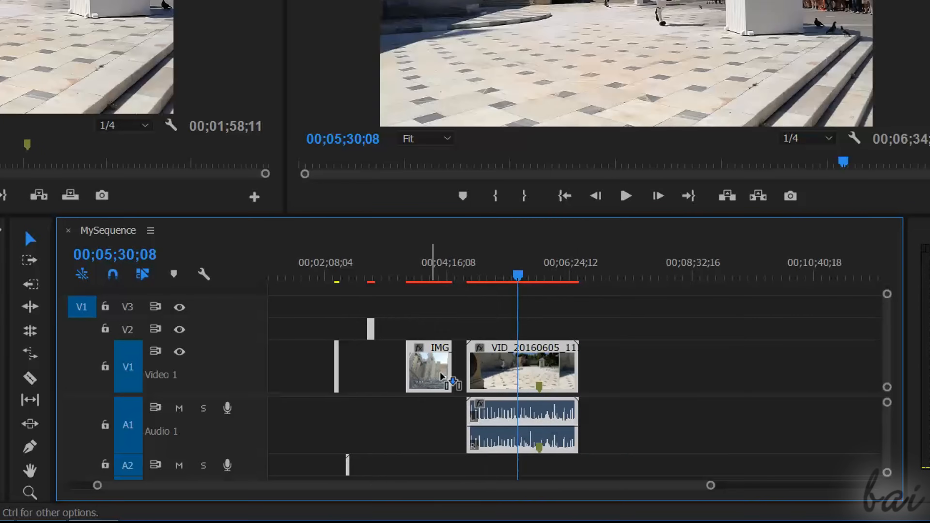
- Select all clips in MySequence together, move them about 7 seconds earlier and clear the selection
drag(436, 381, 379, 388)
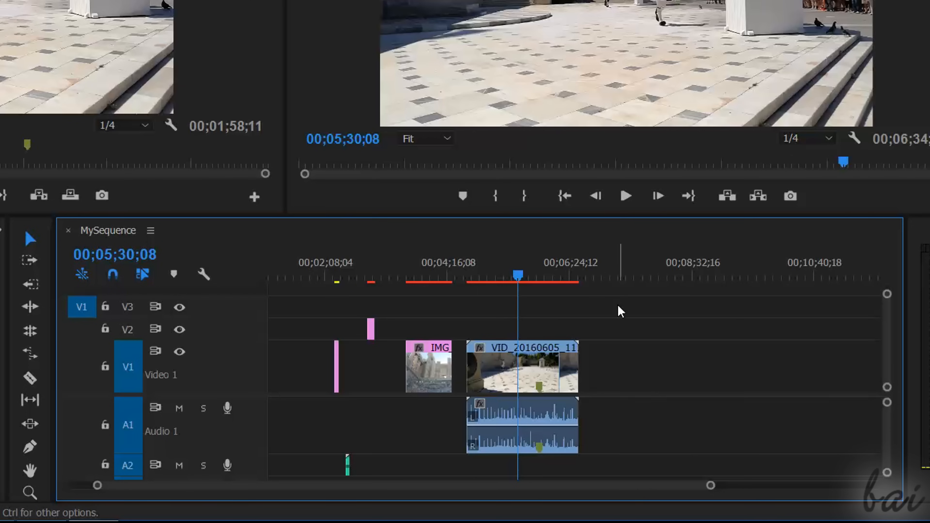
drag(598, 325, 297, 467)
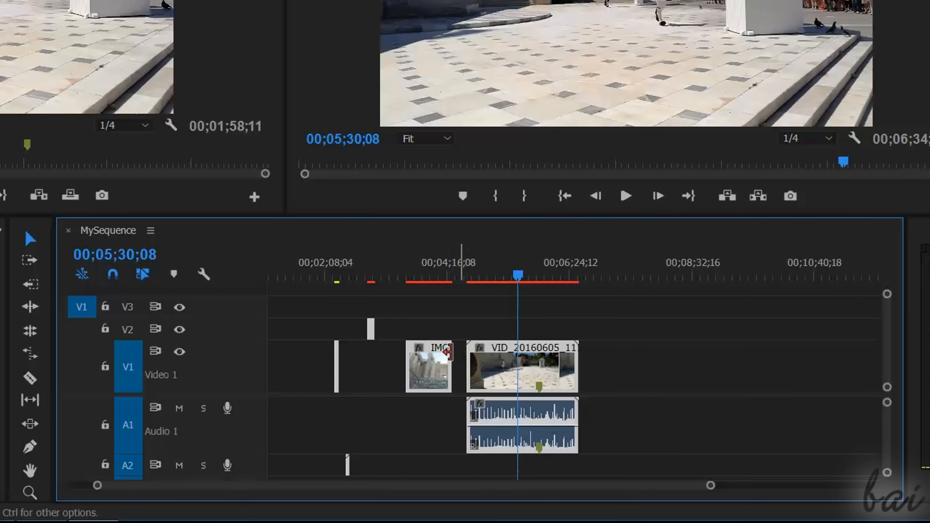
drag(443, 377, 422, 391)
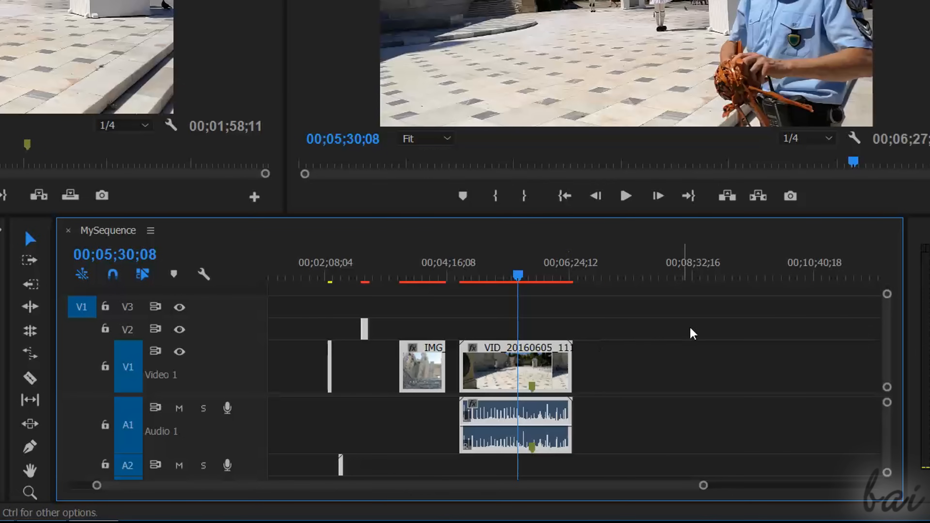
click(635, 358)
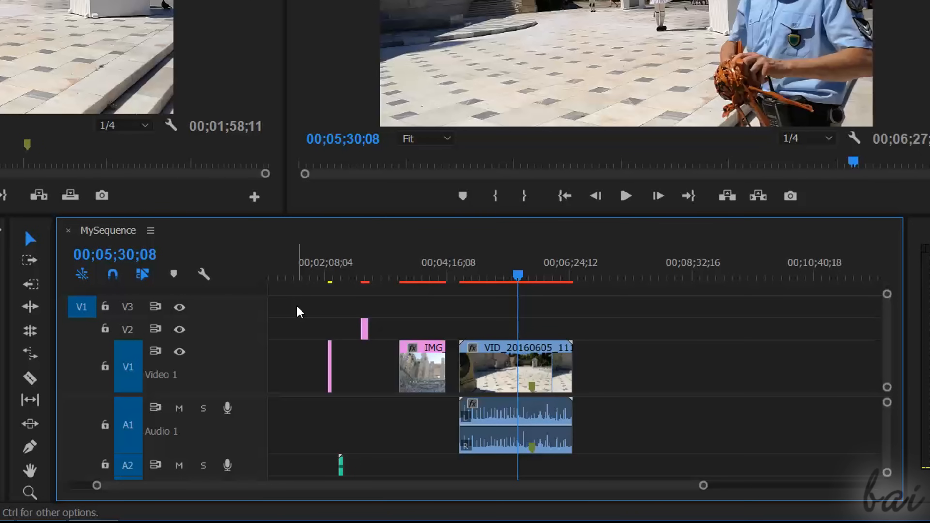
- Add a new video track above V3 and delete that track again
right_click(240, 311)
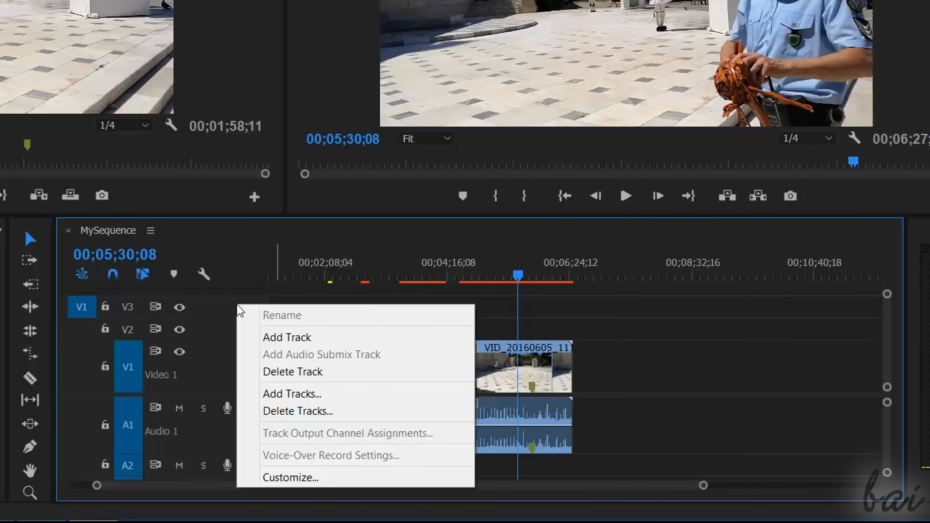
click(274, 338)
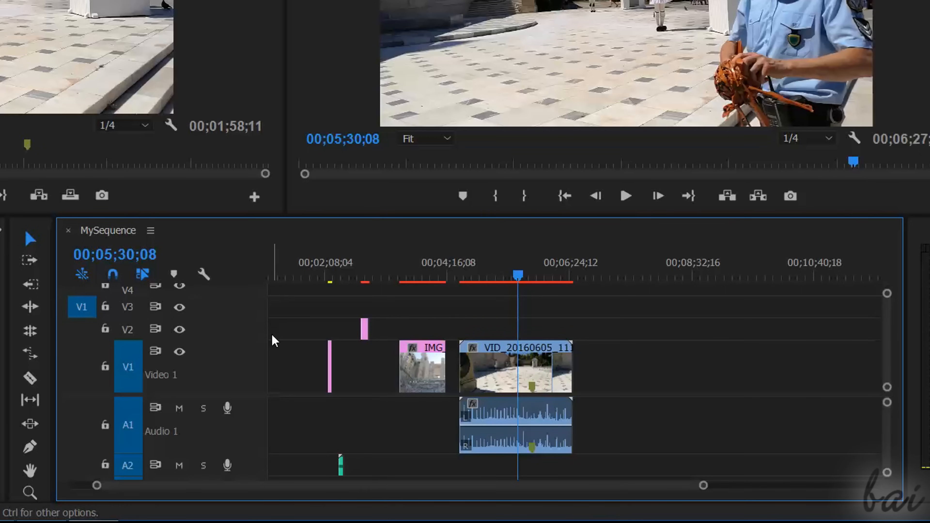
key(ctrl+minus)
key(ctrl+minus)
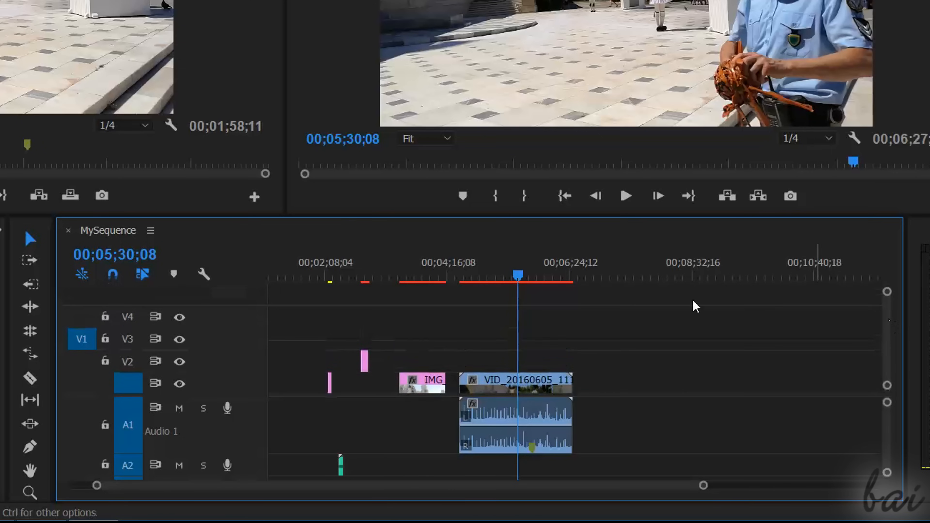
right_click(226, 318)
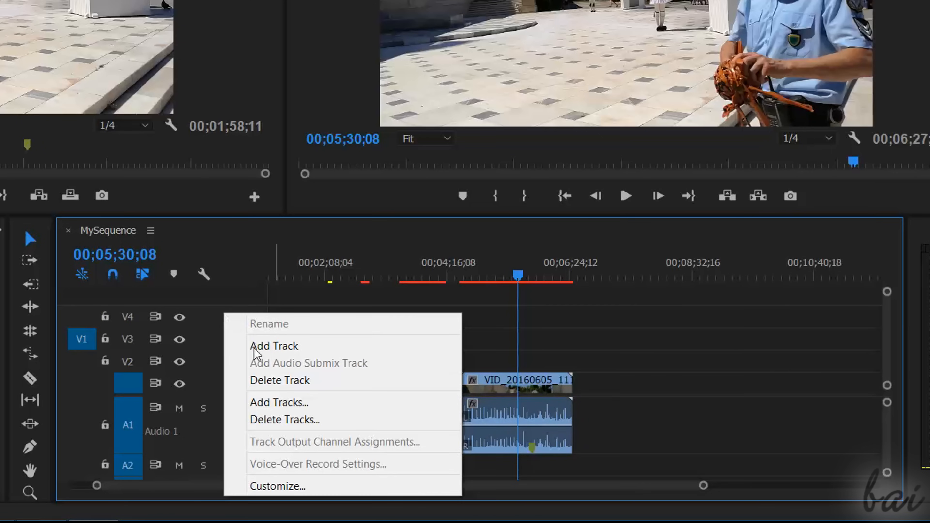
click(279, 381)
- Lock and unlock video track V1 and try to move its image clip
click(423, 274)
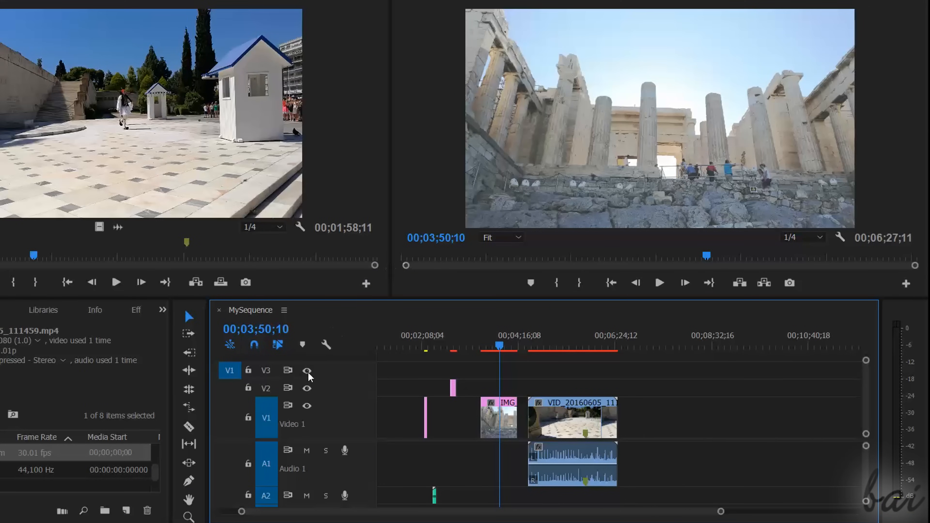
click(247, 418)
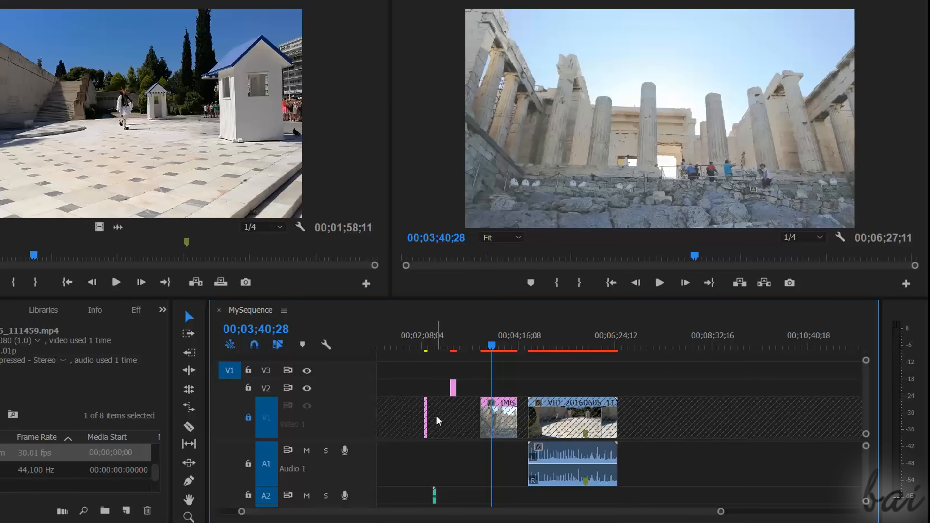
click(249, 418)
drag(494, 421, 470, 421)
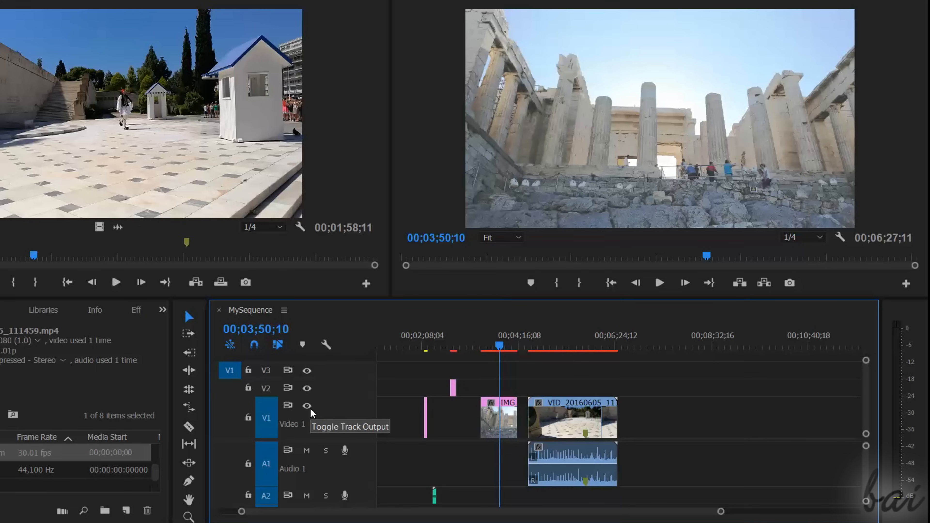
- Toggle the output of video track V1 and try the lock, mute and solo switches of audio track A1
click(310, 409)
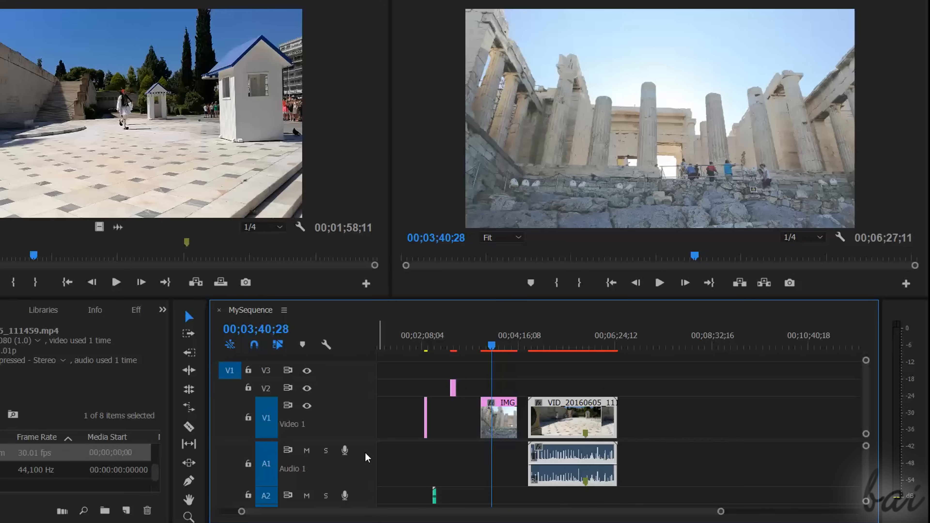
click(249, 464)
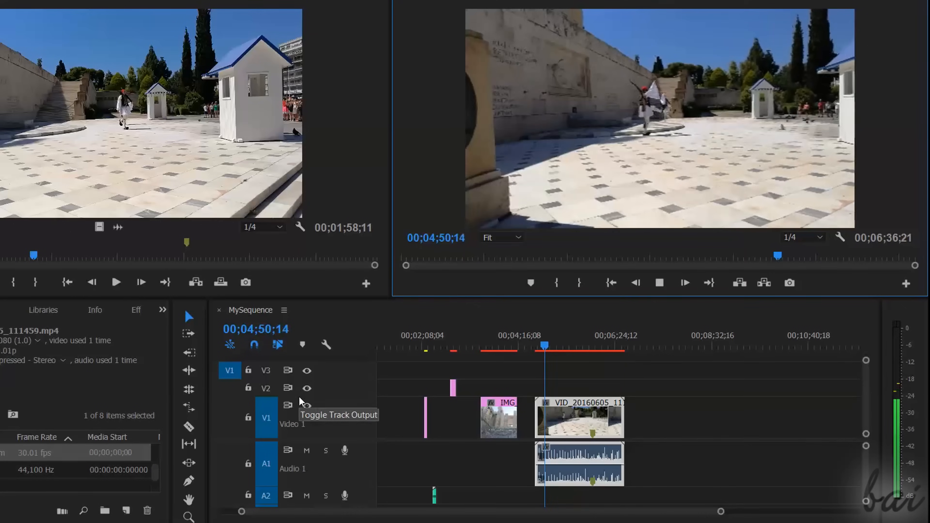
click(309, 452)
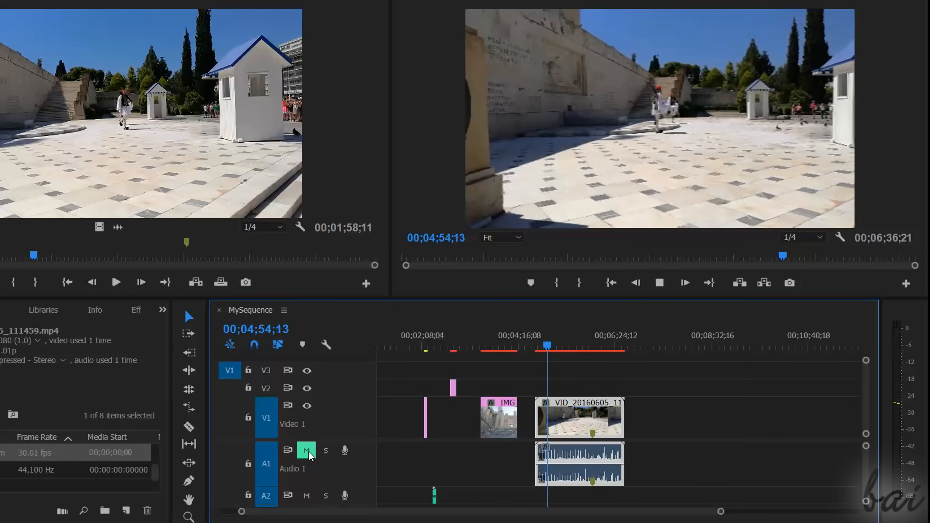
click(308, 453)
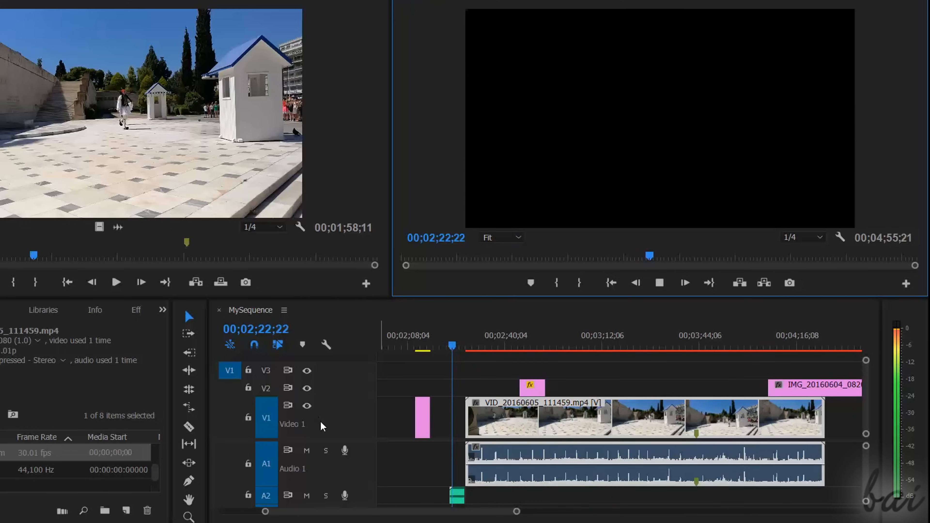
click(327, 454)
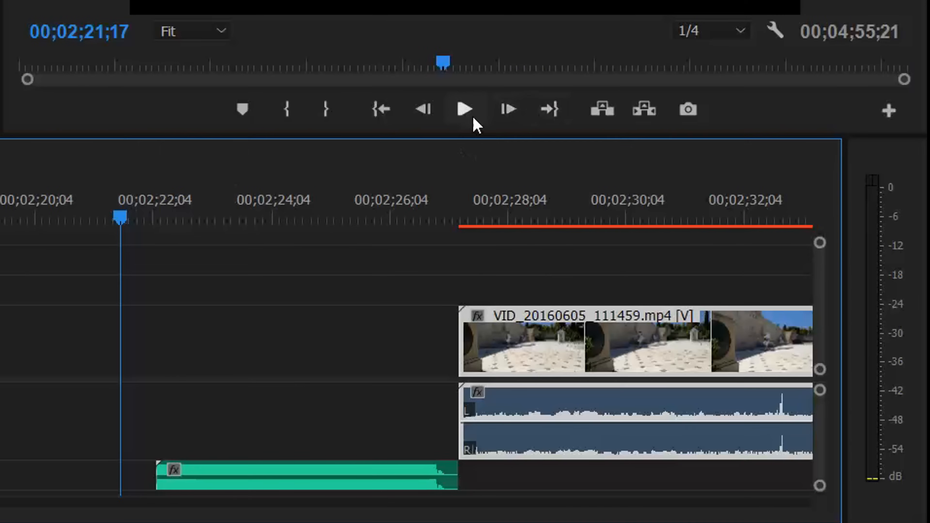
- Play the sequence over the audio clip on track A2, stop it and move the playhead back to about 00;02;22
click(468, 117)
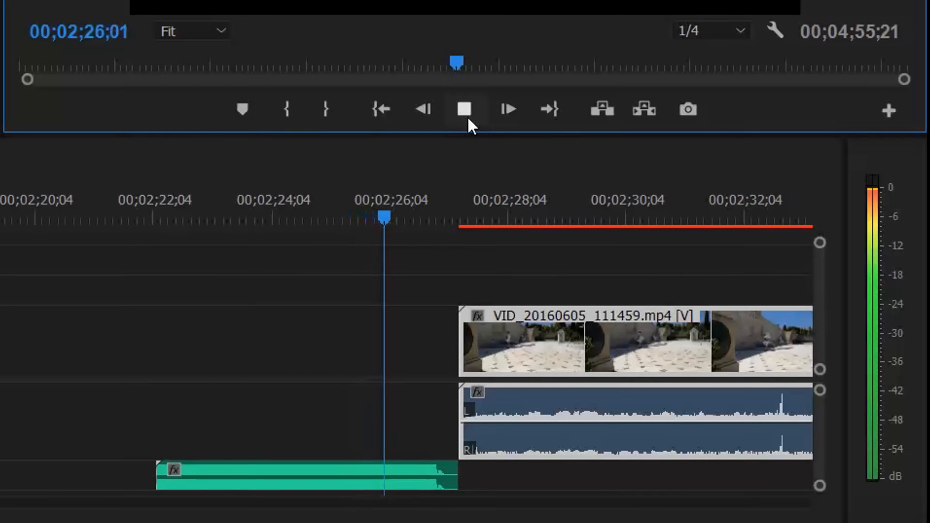
click(468, 120)
click(187, 212)
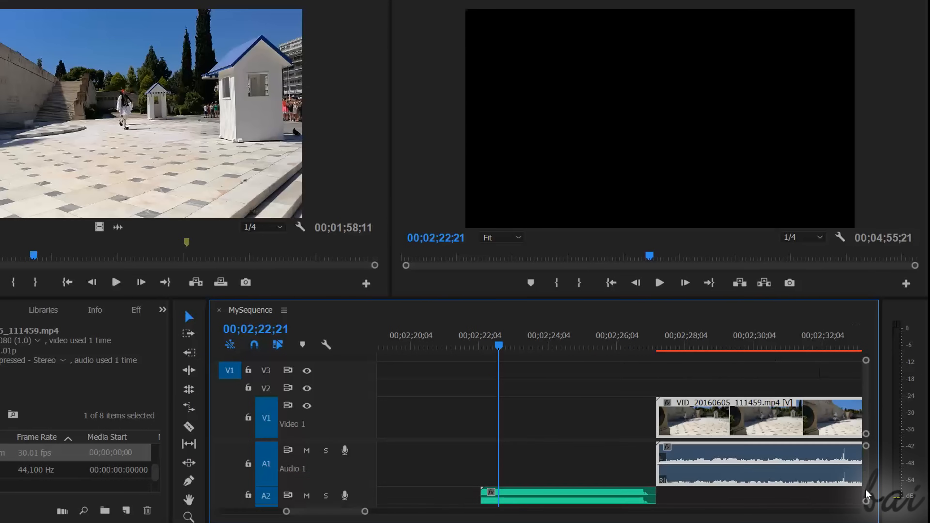
- Try adjusting the master audio track's volume below the audio tracks and play the sequence
scroll(867, 499, down, 3)
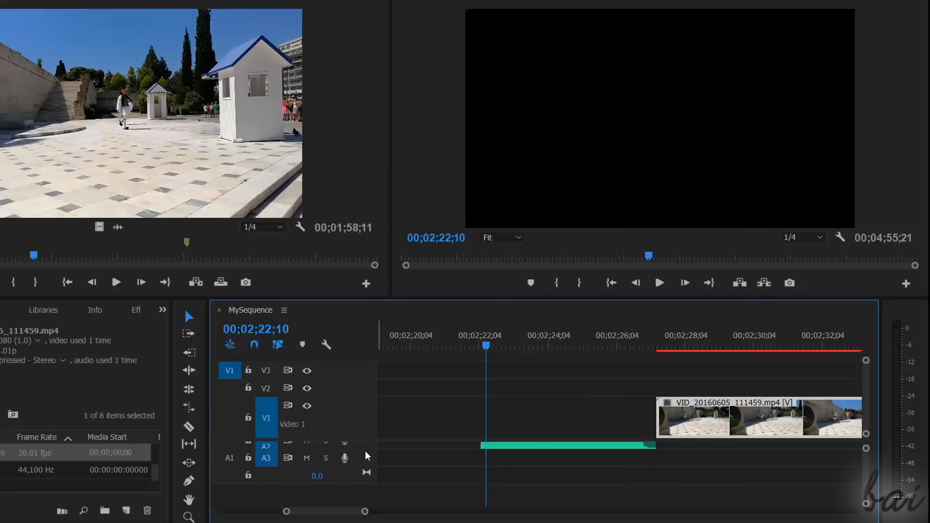
drag(318, 477, 317, 474)
click(658, 282)
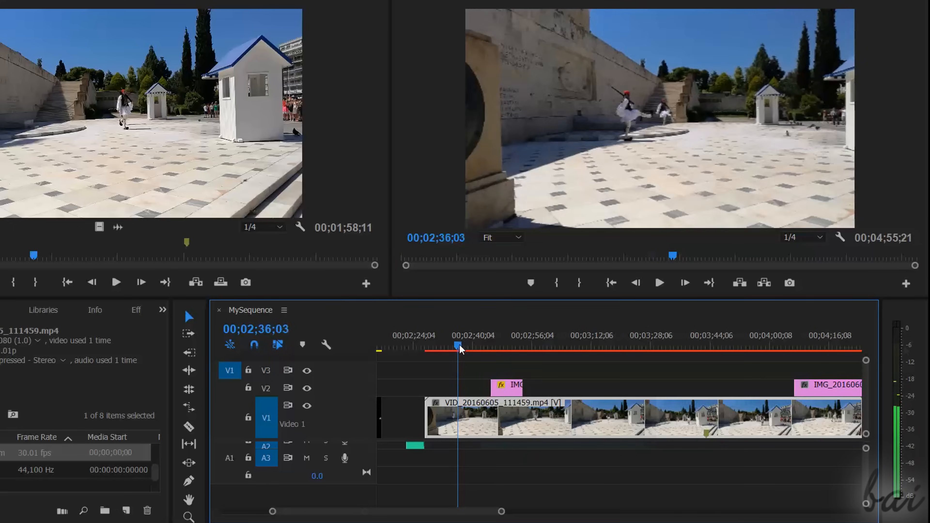
- Scrub the playhead through the VID_20160605_111459.mp4 clip in the sequence and stop the playback
drag(459, 347, 512, 386)
click(486, 345)
drag(486, 345, 512, 346)
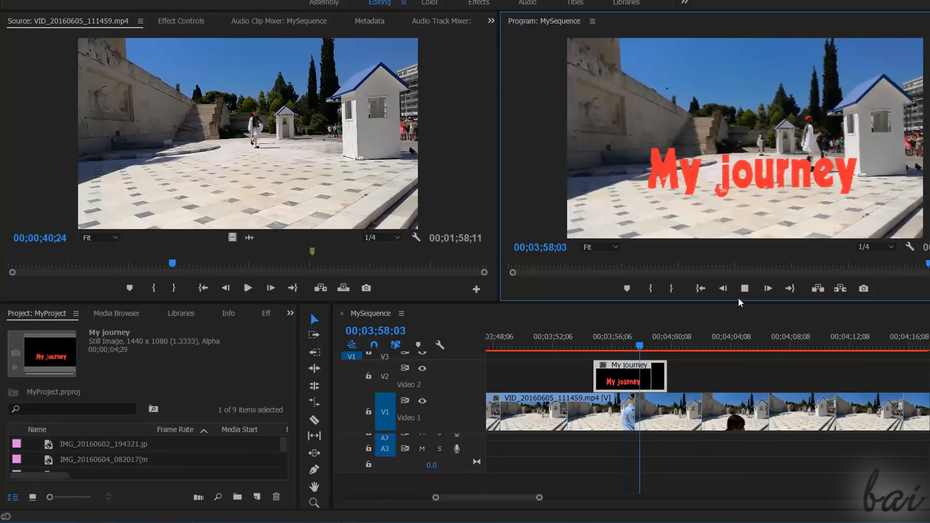
click(745, 288)
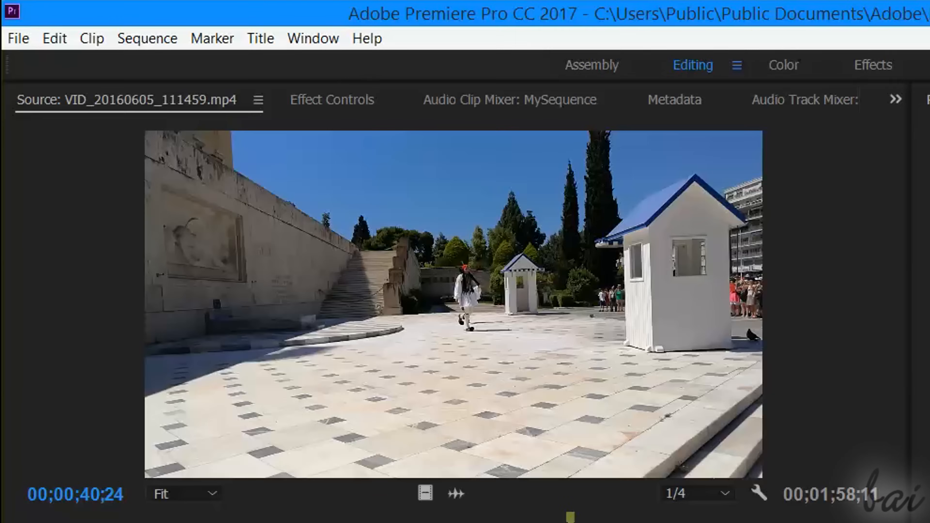
- Create a new Default Still title named "My journey", keeping the 1440 x 1080 video settings
click(261, 43)
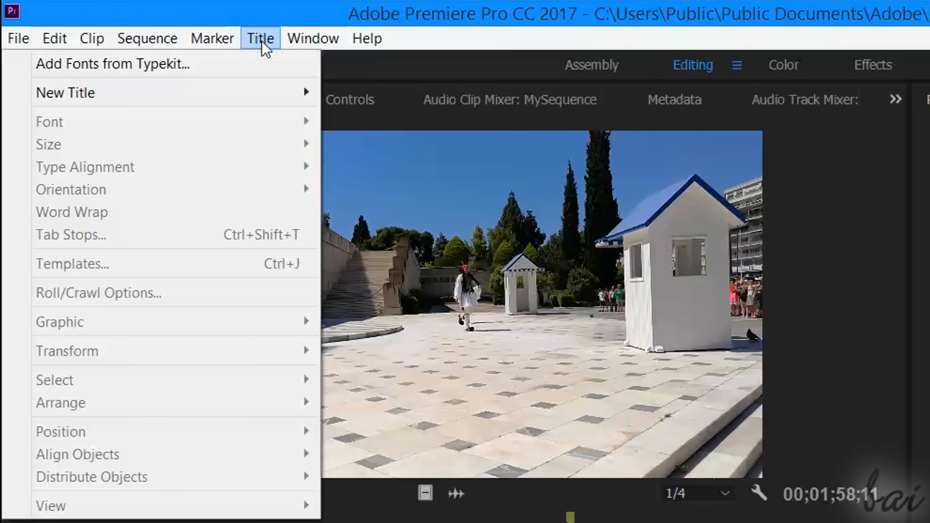
mouse_move(259, 104)
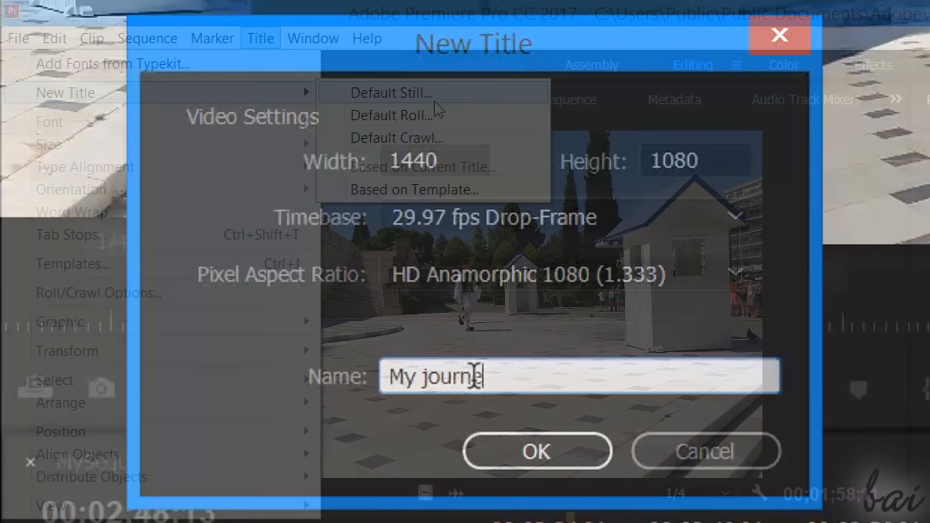
text(ey)
double_click(449, 370)
click(535, 456)
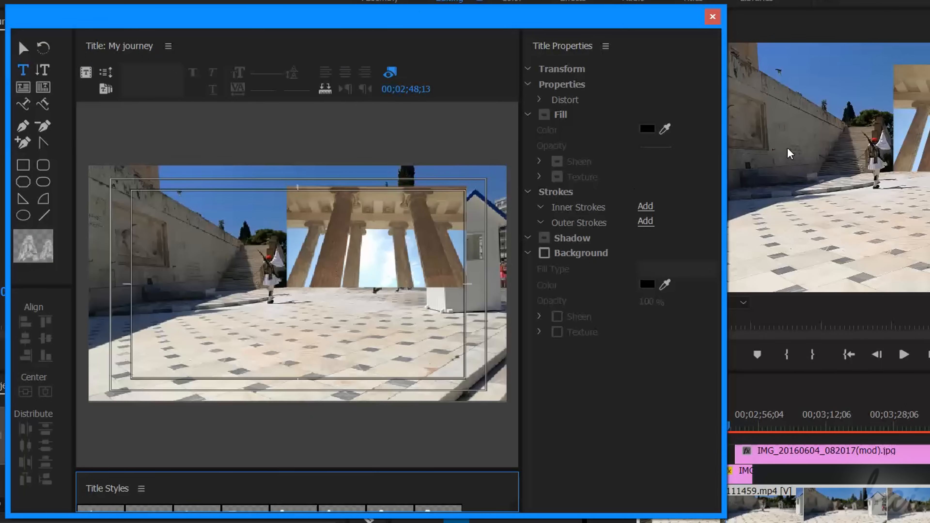
- Set the title's background frame to 00;02;48;25 and write "My journey" over the wall beside the guard
drag(806, 425, 848, 425)
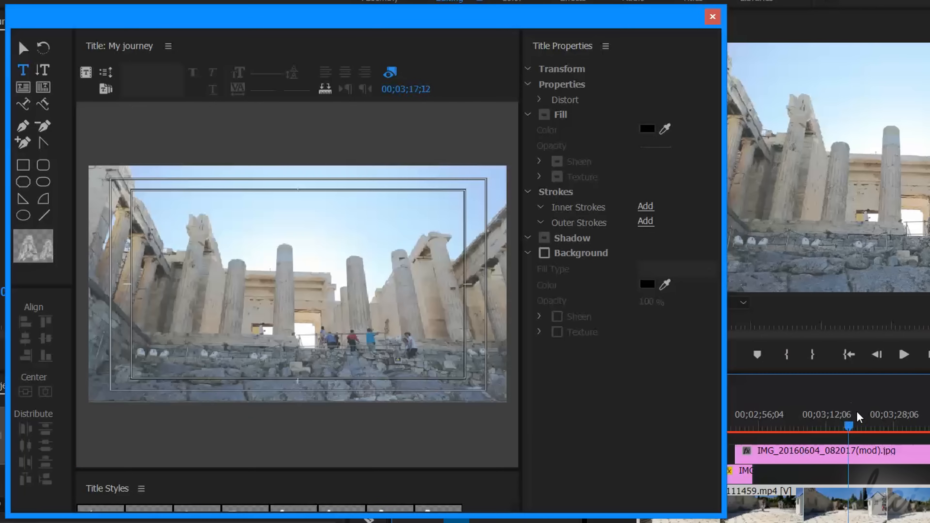
drag(879, 417, 731, 414)
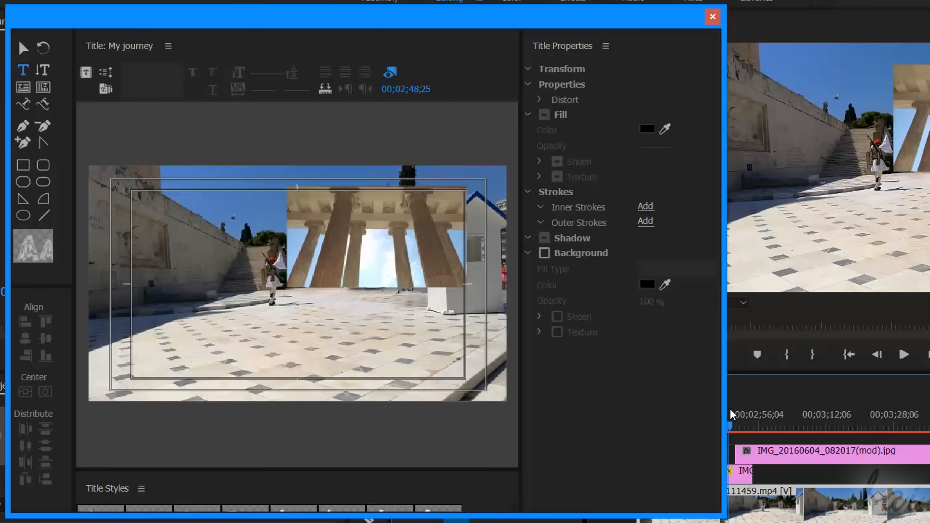
click(181, 257)
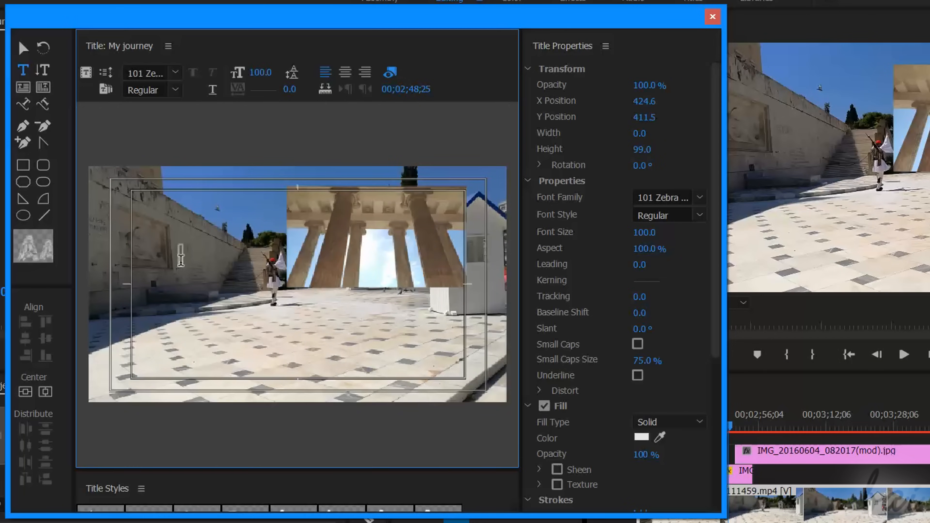
text(My )
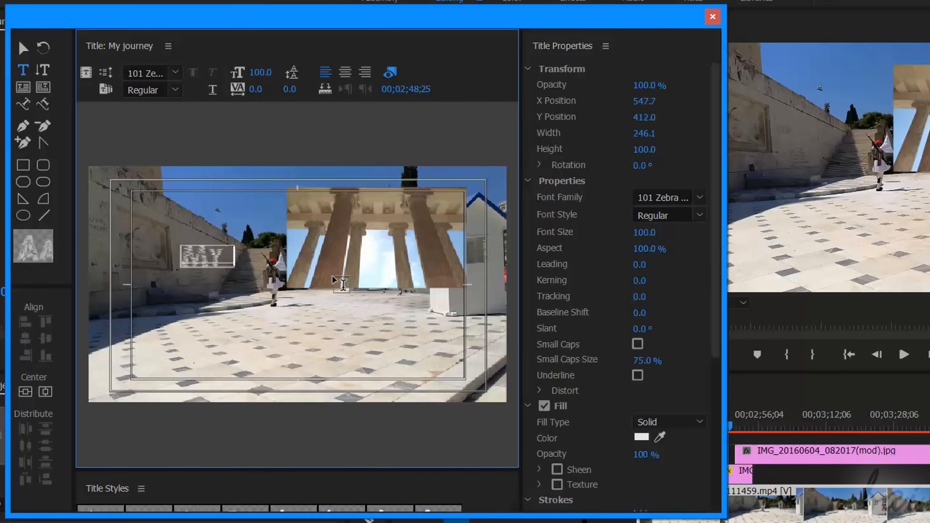
text(journey)
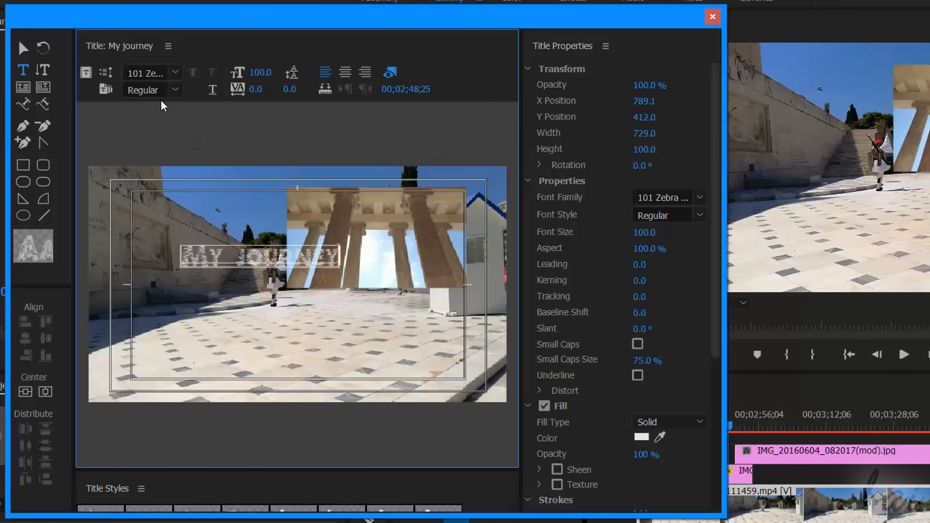
- Set the title text's font to Decade and its size to 145
click(176, 73)
text(Decade)
key(Return)
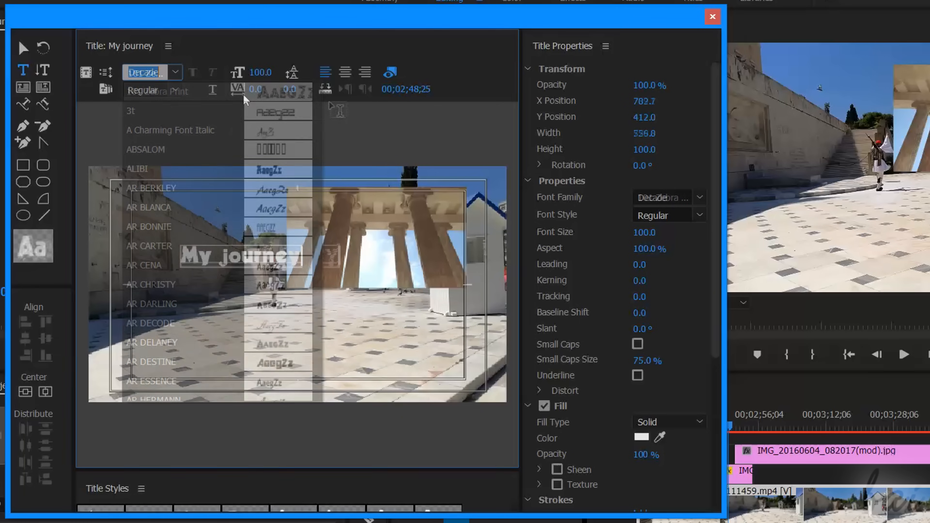
mouse_move(261, 72)
mouse_down()
mouse_move(293, 72)
mouse_move(264, 72)
mouse_up()
- Change the title text's fill color to red (F13131)
click(641, 437)
click(627, 433)
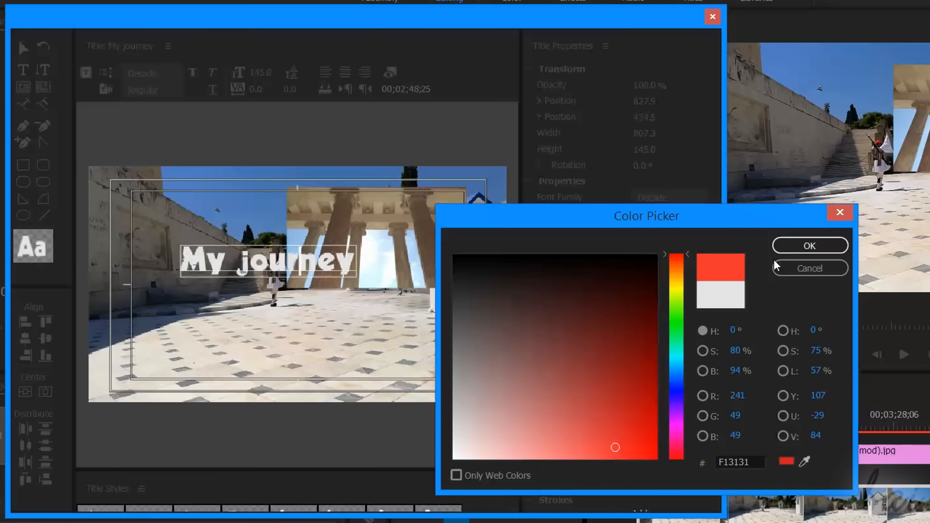
click(806, 246)
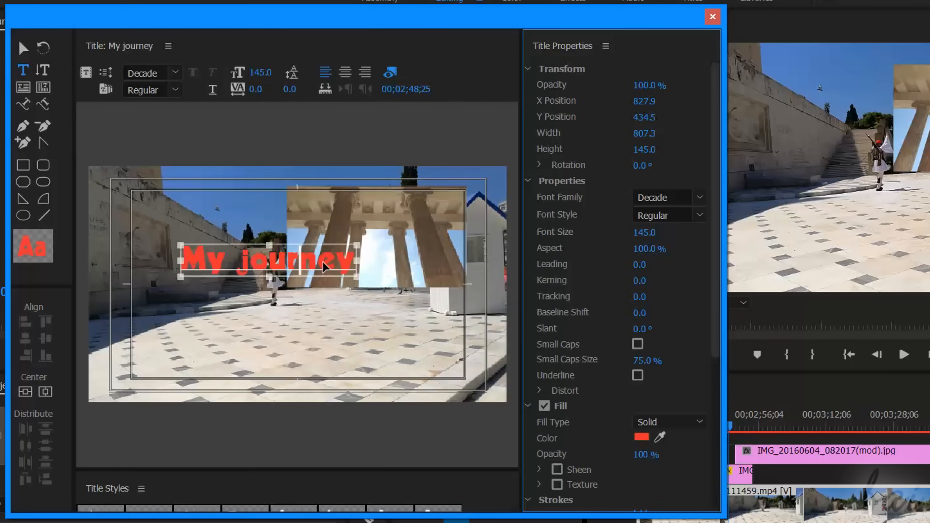
- Move the title text to the lower middle of the frame, enlarge it to about 1143 x 285 and close the title editor
mouse_move(322, 261)
mouse_down()
mouse_move(409, 217)
mouse_move(325, 226)
mouse_move(320, 335)
mouse_move(324, 266)
mouse_up()
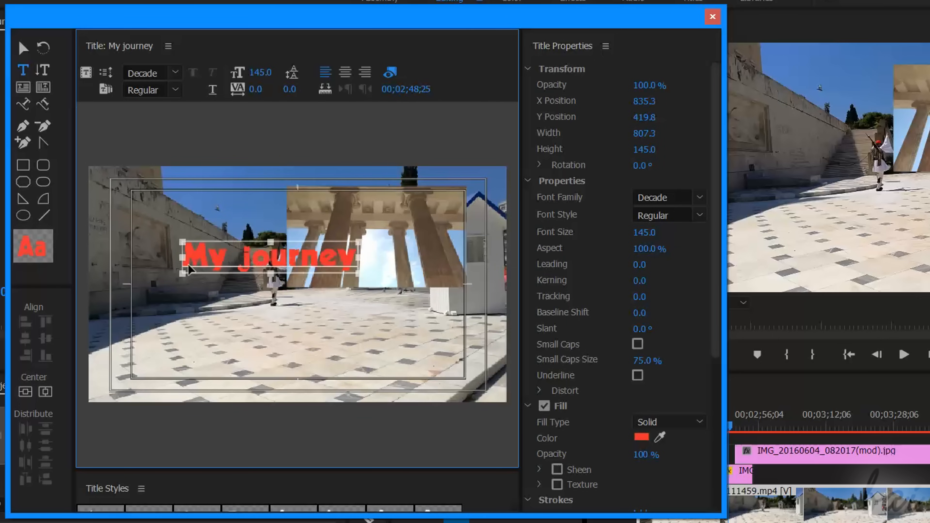
mouse_move(179, 280)
mouse_down()
mouse_move(112, 279)
mouse_move(152, 270)
mouse_move(181, 285)
mouse_move(156, 331)
mouse_move(145, 308)
mouse_move(154, 278)
mouse_move(177, 285)
mouse_up()
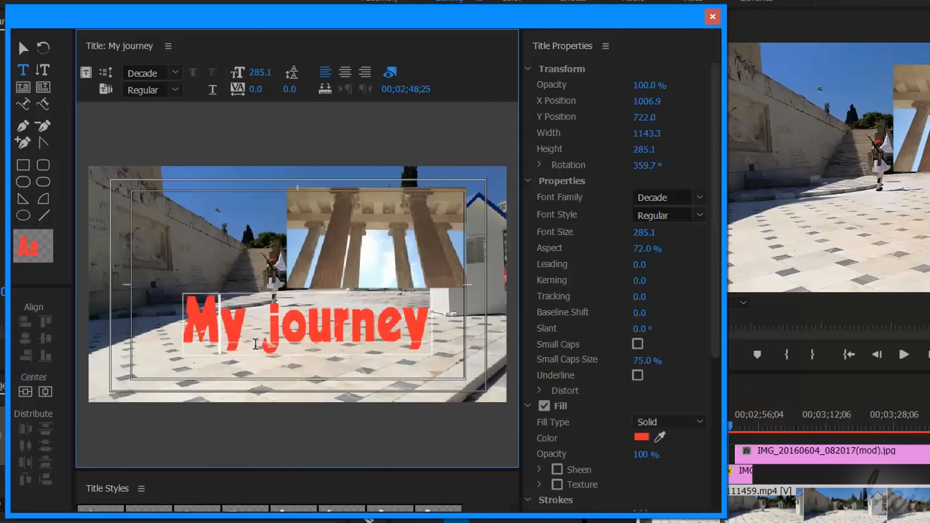
click(711, 19)
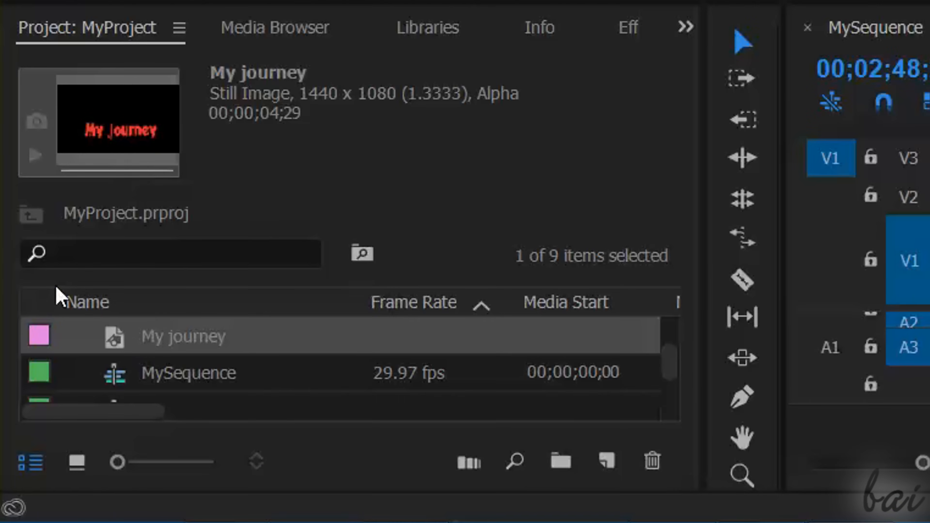
- Place the My journey title from the project on video track V2 and scrub the playhead along the sequence
click(166, 334)
key(Return)
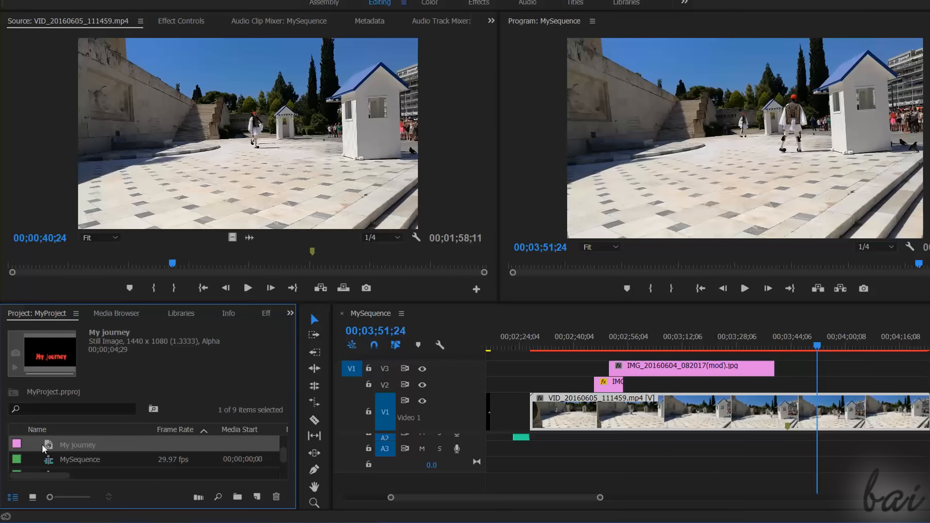
drag(79, 443, 364, 375)
drag(755, 346, 829, 383)
click(824, 347)
drag(824, 348, 830, 351)
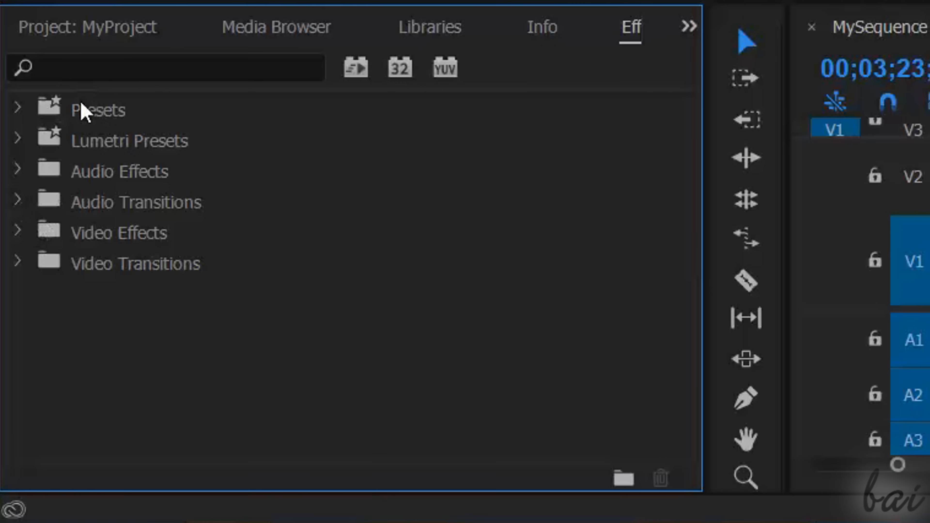
- Browse the Audio Effects and Video Effects folders and expand Video Effects
click(136, 235)
click(168, 174)
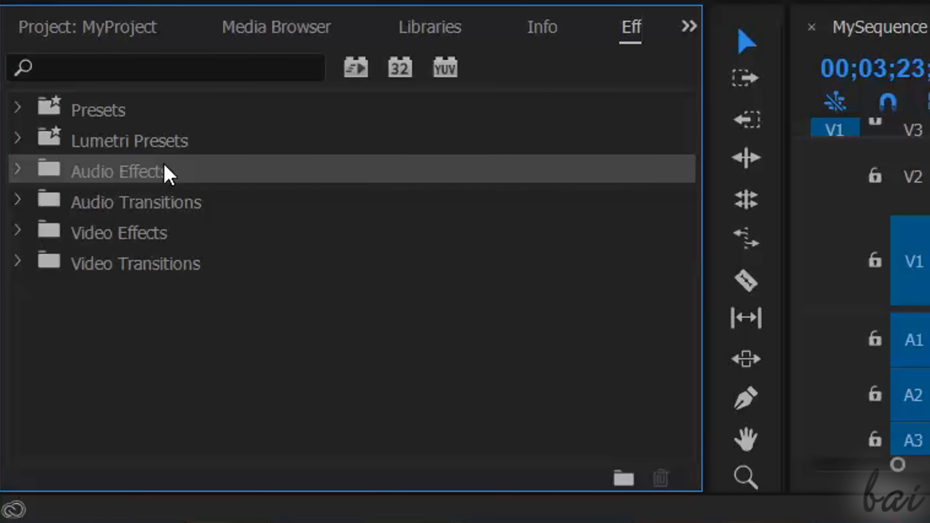
click(62, 240)
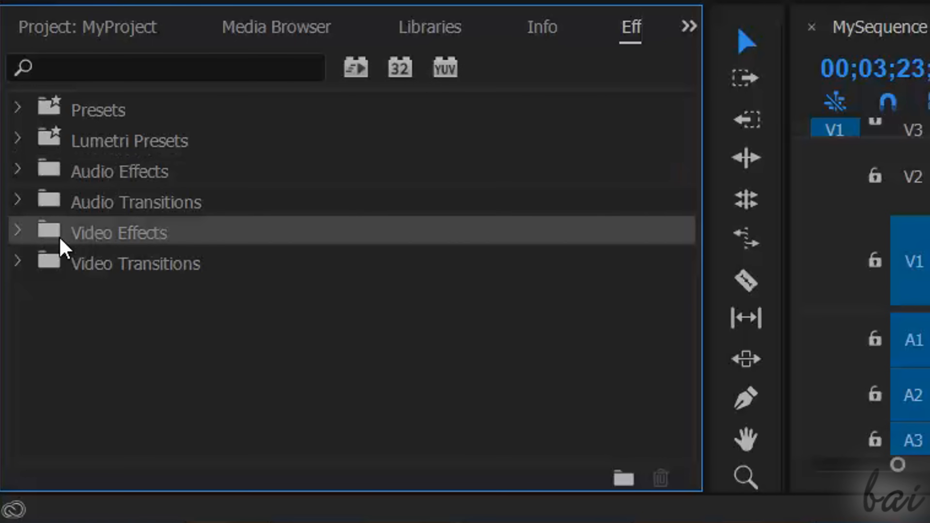
click(17, 231)
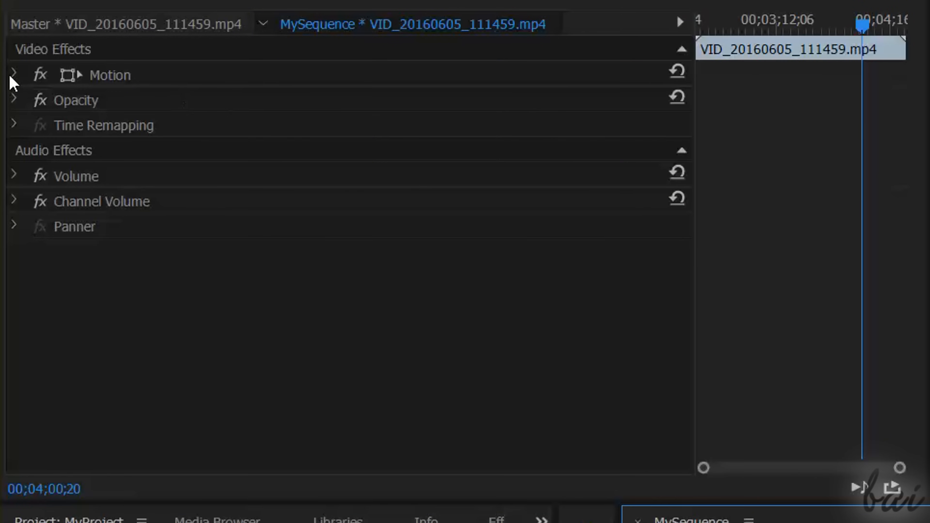
- Expand and collapse the Motion and Opacity properties of the VID_20160605_111459.mp4 clip to examine them
click(10, 78)
click(15, 75)
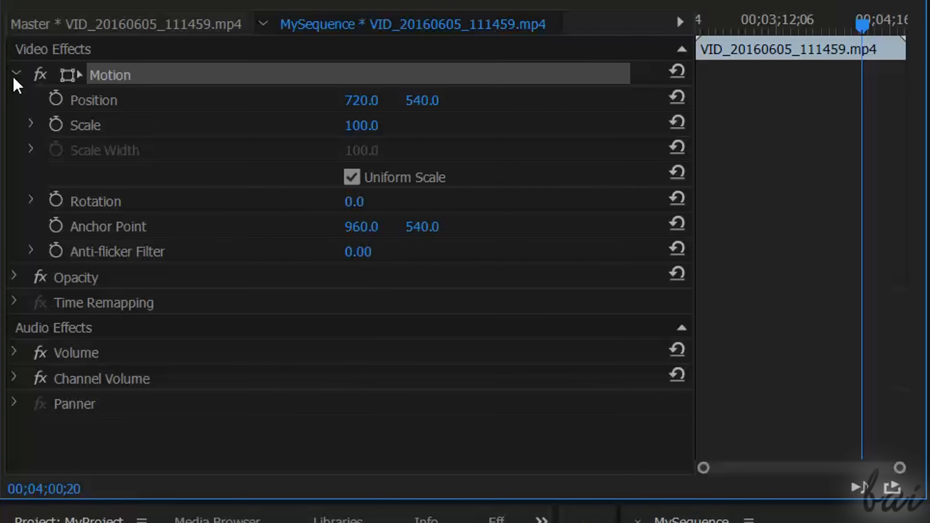
click(15, 75)
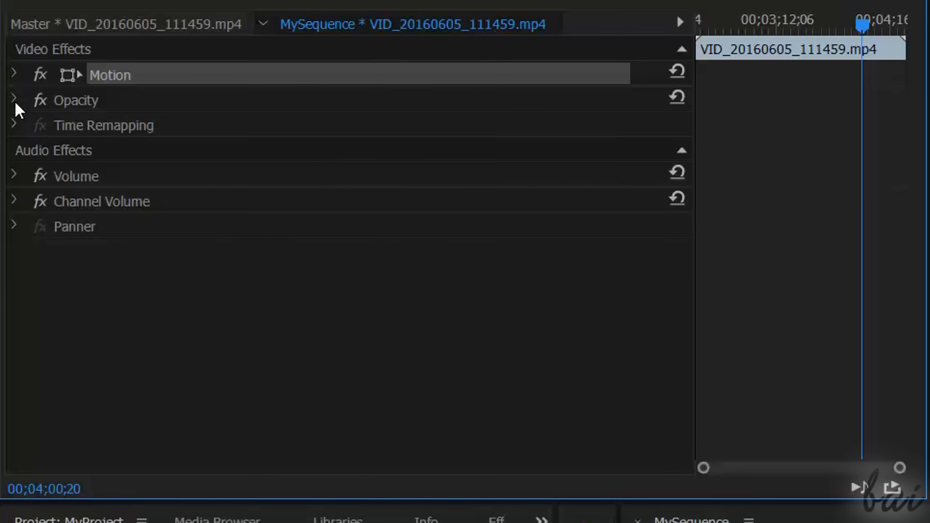
click(14, 99)
click(15, 101)
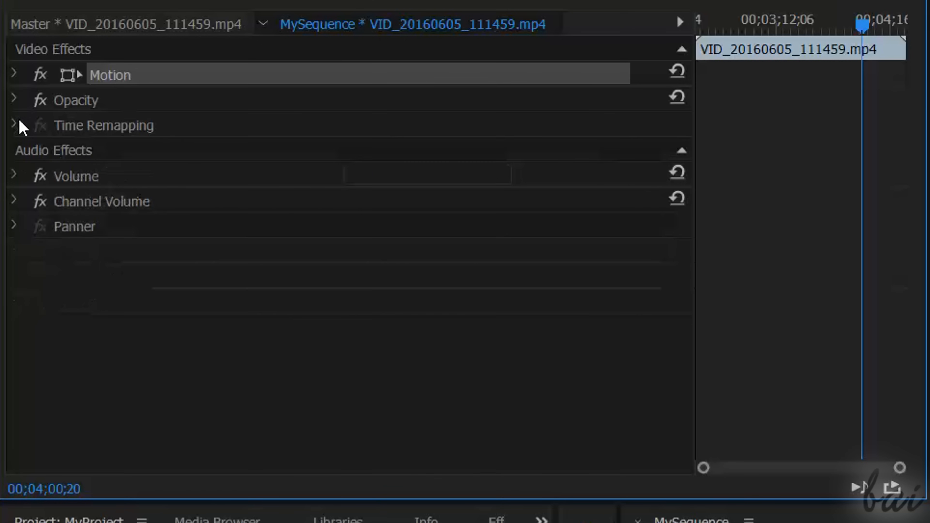
- Expand and collapse the video clip's Volume, Channel Volume and Panner audio properties to examine them
click(15, 176)
click(14, 176)
click(14, 201)
click(14, 200)
click(13, 227)
click(14, 227)
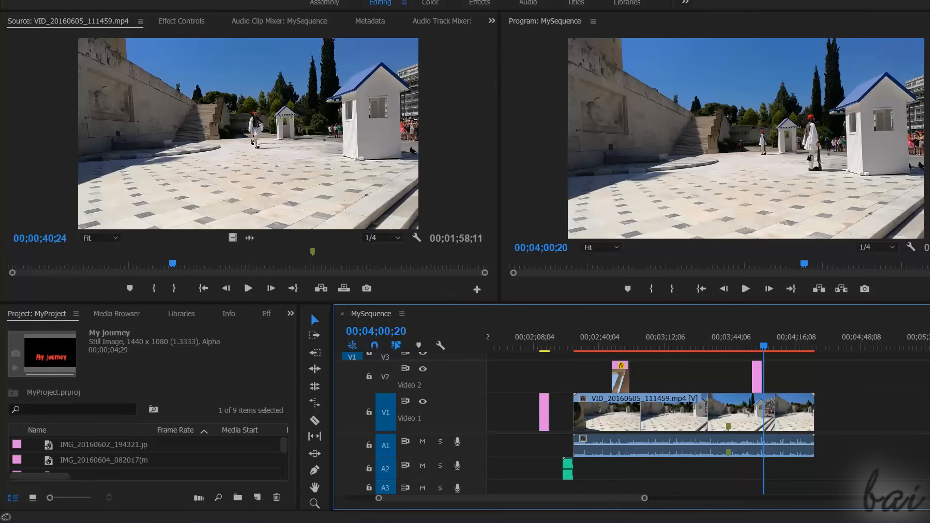
- Examine the effect properties of the still image clip and the My journey title on the timeline
click(191, 26)
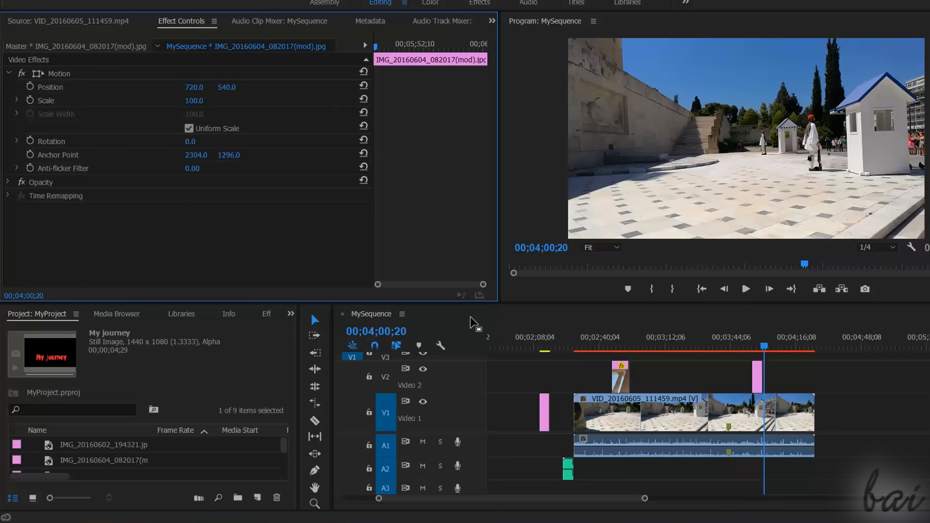
click(544, 414)
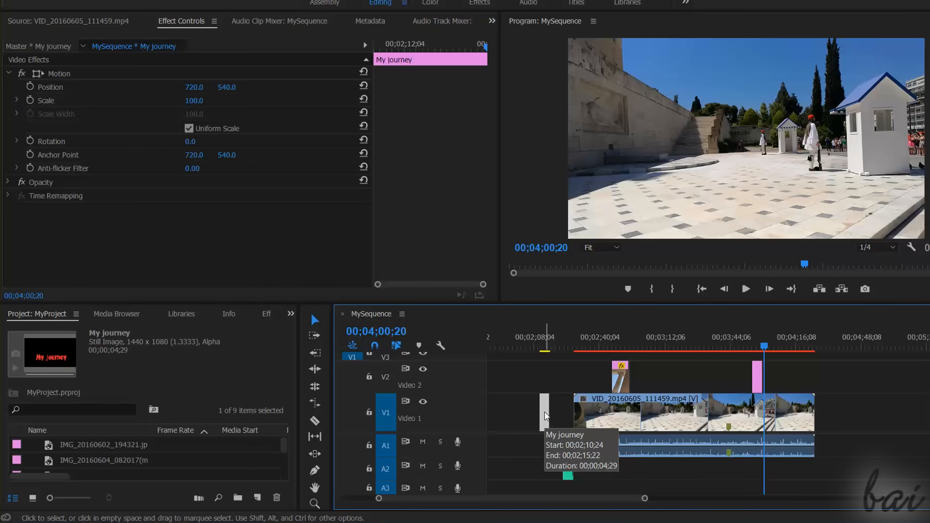
click(621, 385)
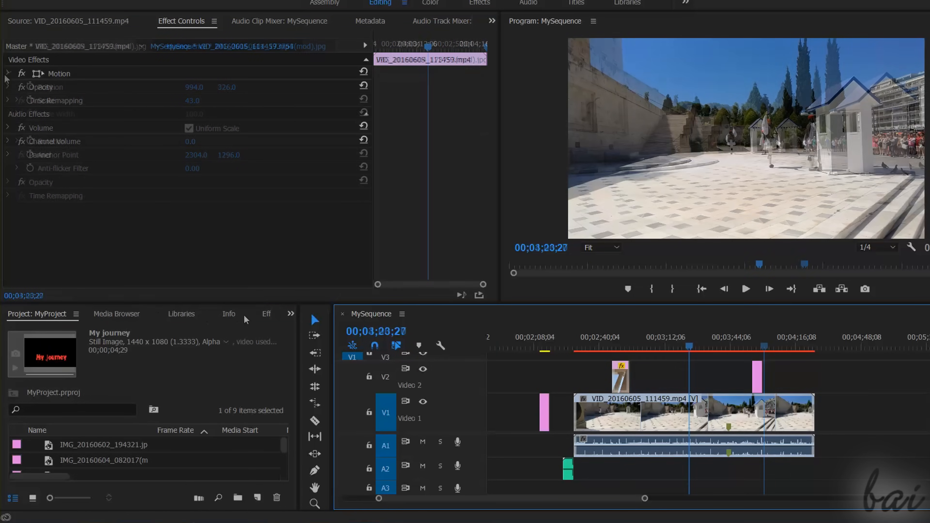
- Apply the Gaussian Blur video effect from Blur & Sharpen to the VID_20160605_111459.mp4 clip and increase its Blurriness
click(289, 314)
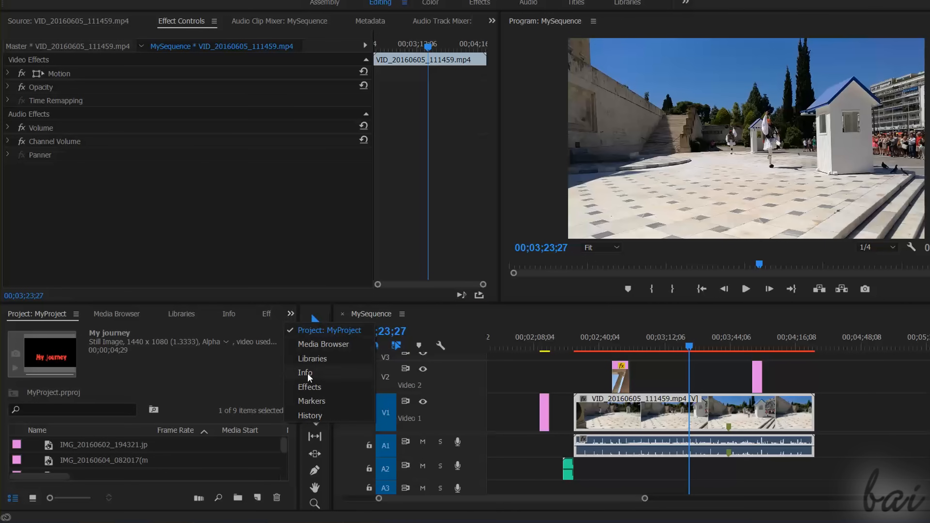
click(307, 388)
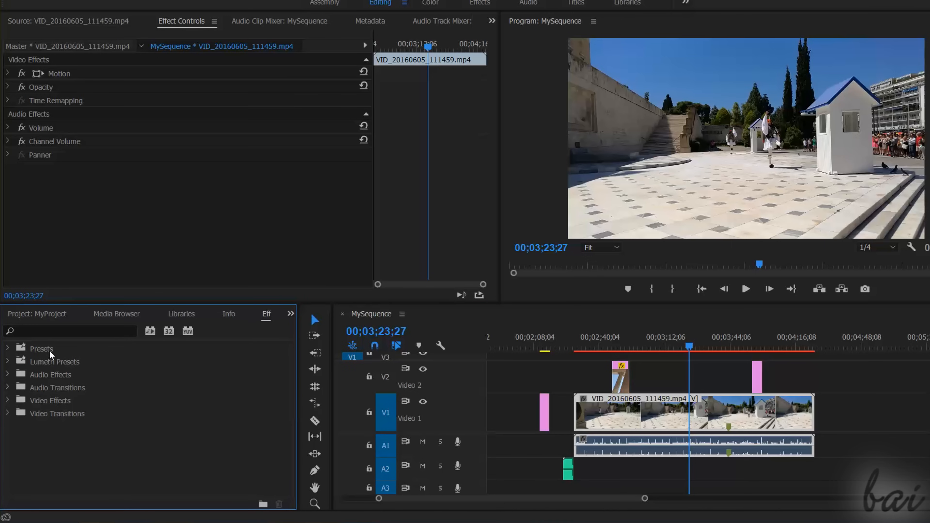
click(57, 401)
double_click(69, 401)
scroll(69, 423, down, 1)
click(73, 451)
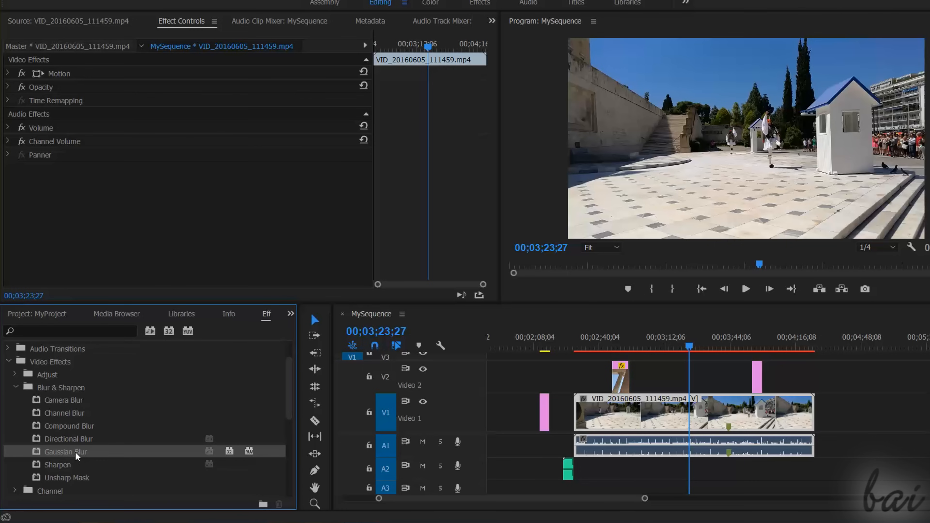
drag(80, 452, 660, 421)
drag(190, 142, 256, 142)
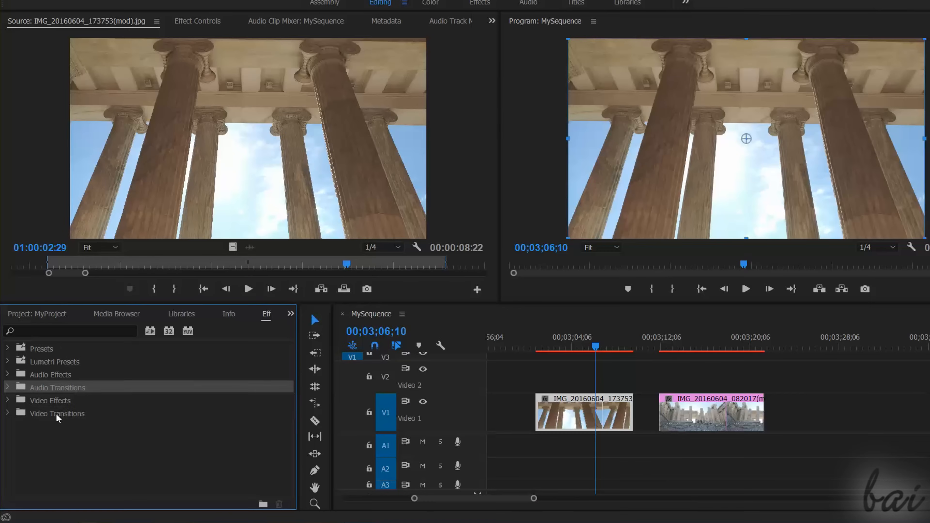
- Expand the Video Transitions folder and apply the Exponential Fade audio transition to the start of the audio clip on A2
click(55, 417)
click(8, 413)
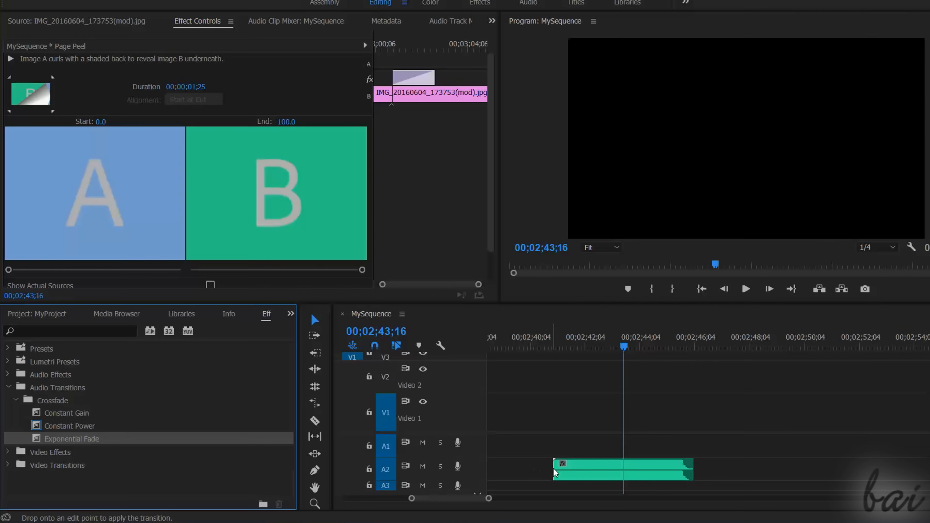
drag(555, 472, 555, 472)
key(shift+k)
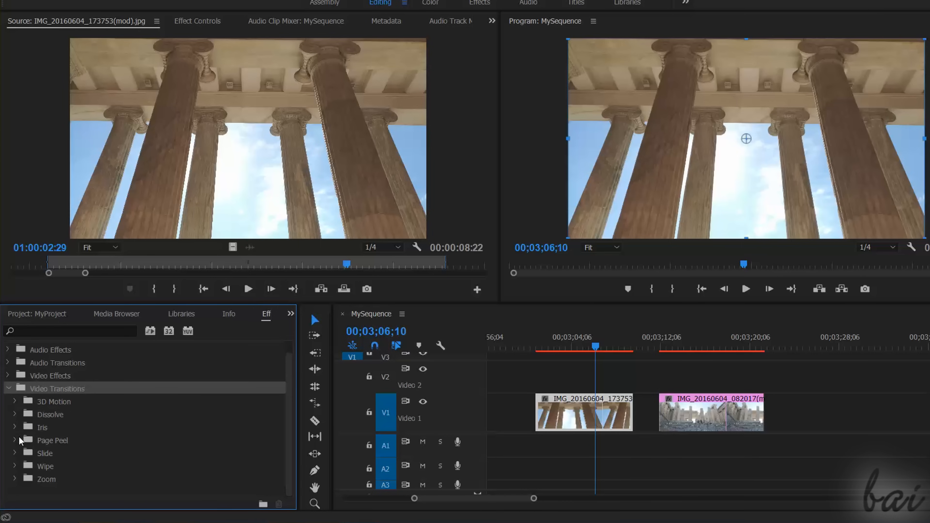
- Apply the Page Peel video transition to the start of the IMG_20160604_173753(mod).jpg clip on V1
click(14, 440)
click(67, 455)
drag(59, 456, 365, 407)
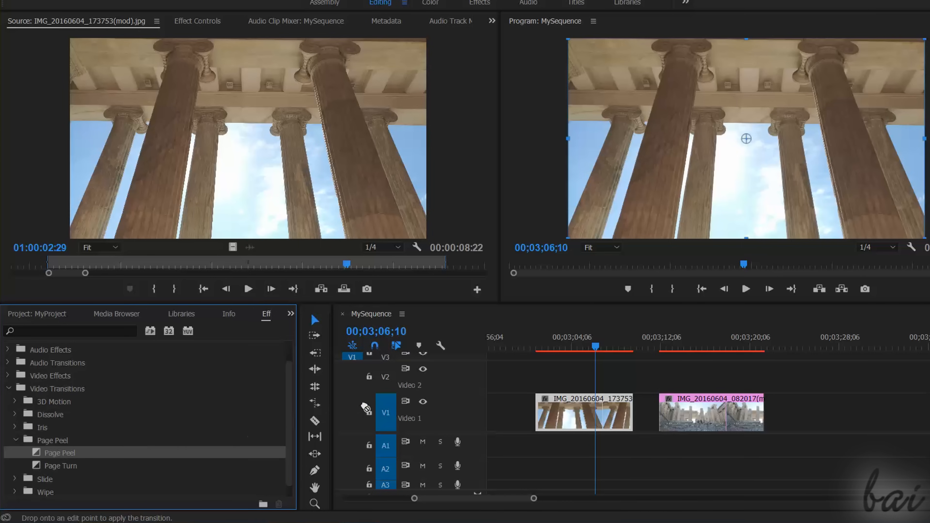
drag(529, 404, 539, 406)
- Apply the Page Turn transition to the end of the IMG_20160604_173753(mod).jpg clip and play back the result
click(71, 467)
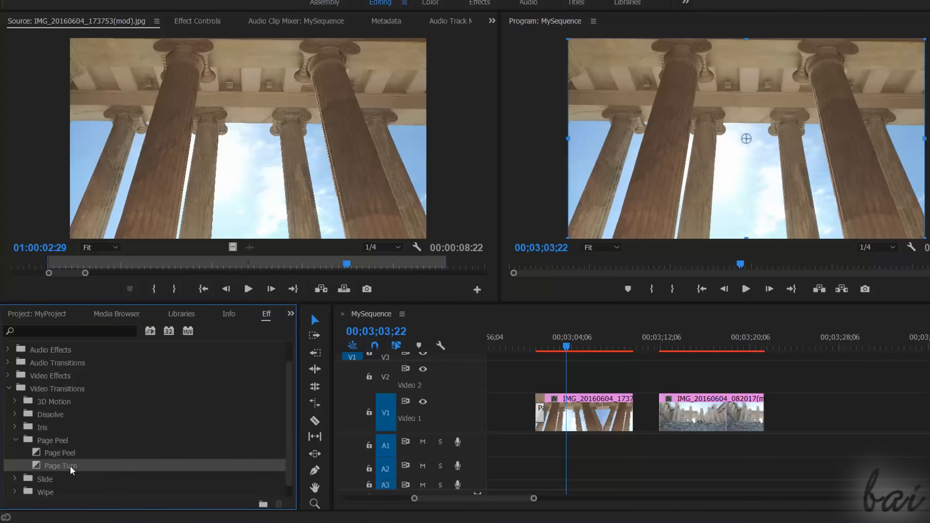
drag(59, 471, 547, 427)
drag(625, 416, 628, 412)
key(space)
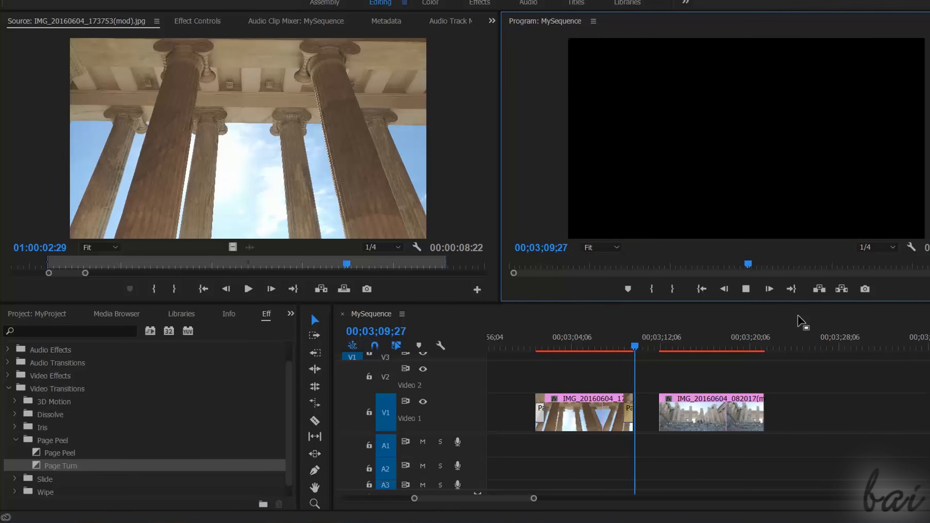
key(space)
- Set the duration of the Page Peel transition at the clip's start to 00;00;01;25
click(539, 413)
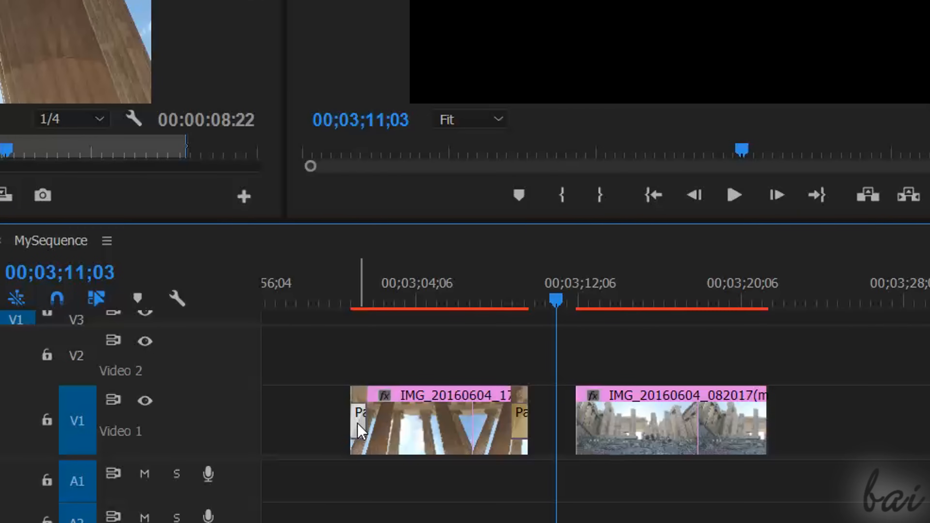
double_click(358, 416)
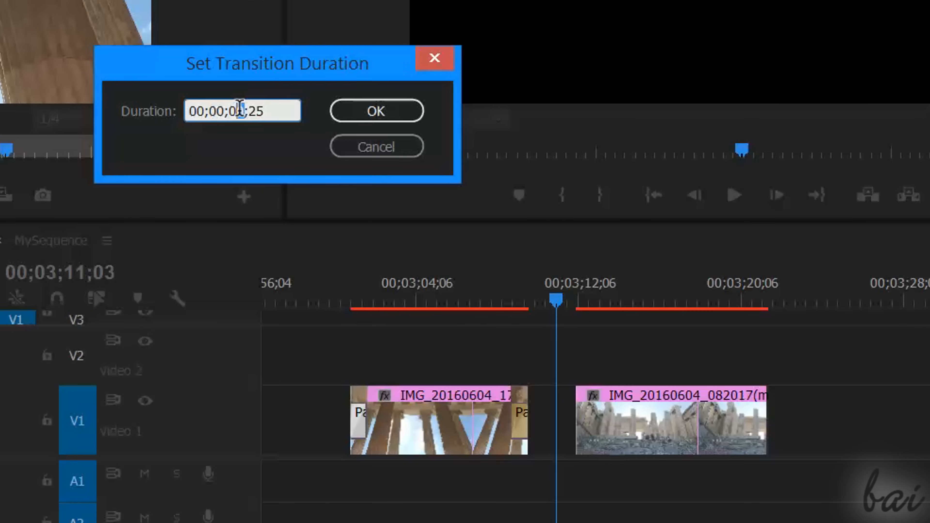
click(375, 111)
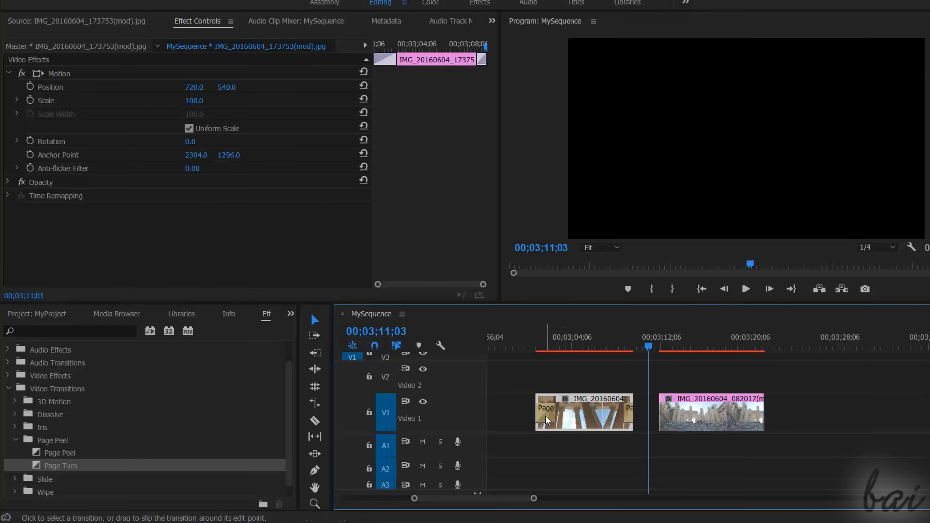
- Examine the Page Peel transition's properties, including its duration, preview and the Show Actual Sources and Reverse options
click(546, 410)
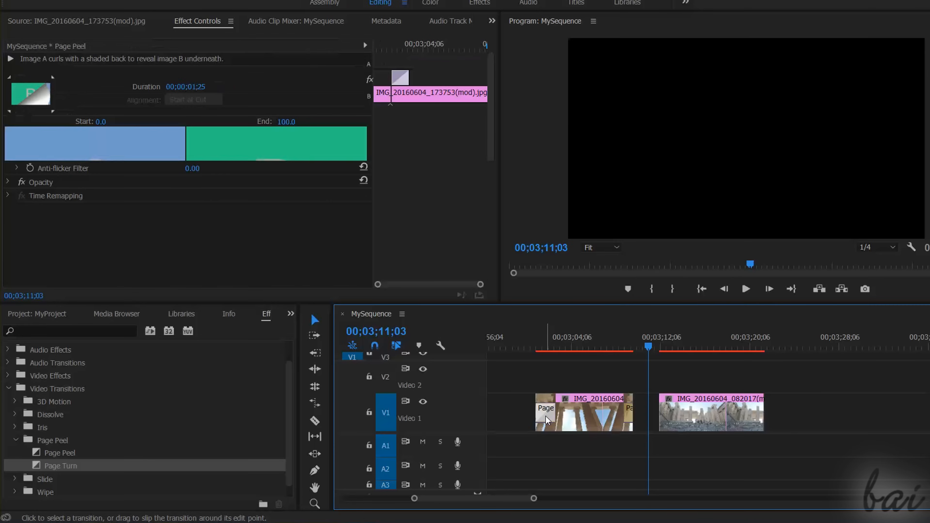
scroll(226, 93, down, 2)
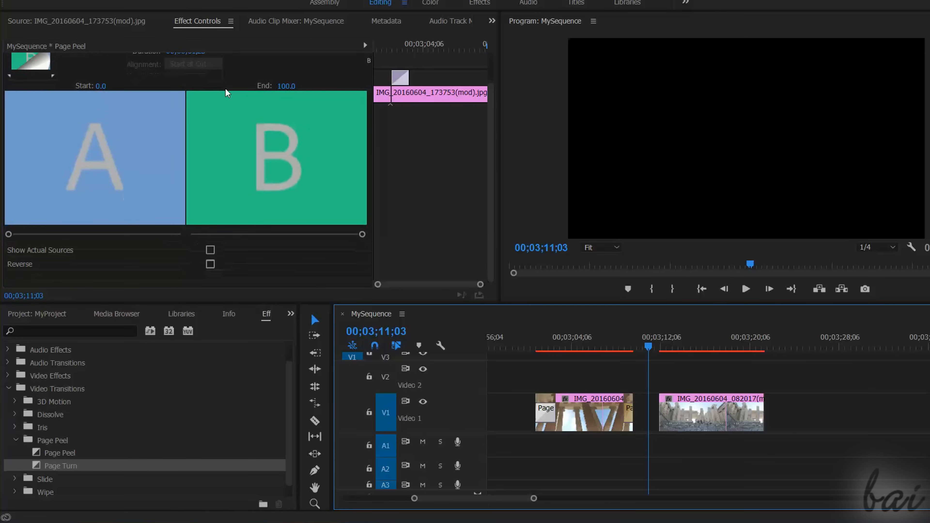
scroll(276, 147, up, 2)
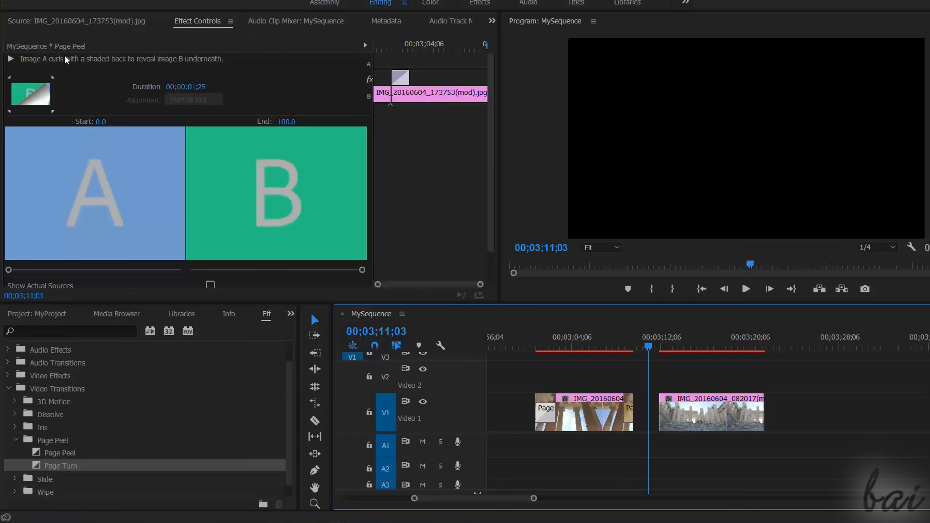
click(197, 86)
click(217, 87)
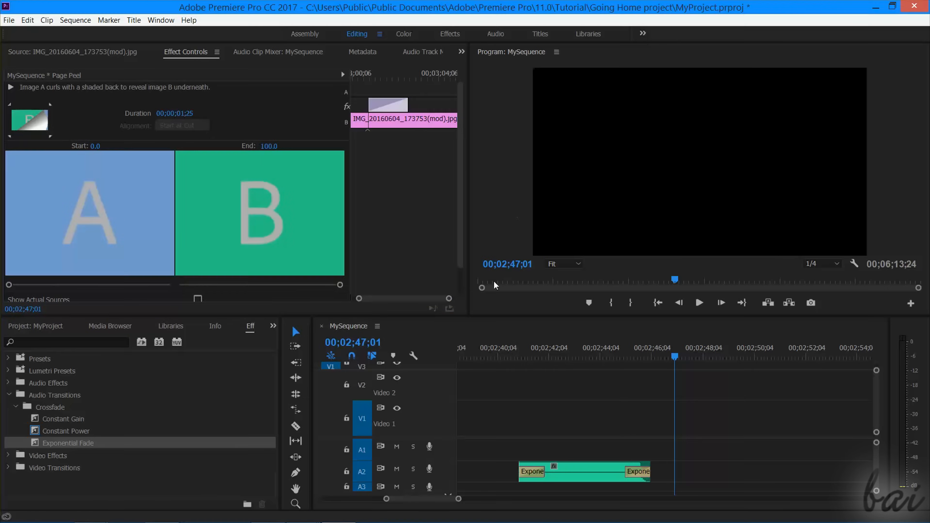
- Move the playhead to 00;04;49;18 over the VID_20160605_111459.mp4 clip
click(544, 402)
key(minus)
key(minus)
key(minus)
key(minus)
key(minus)
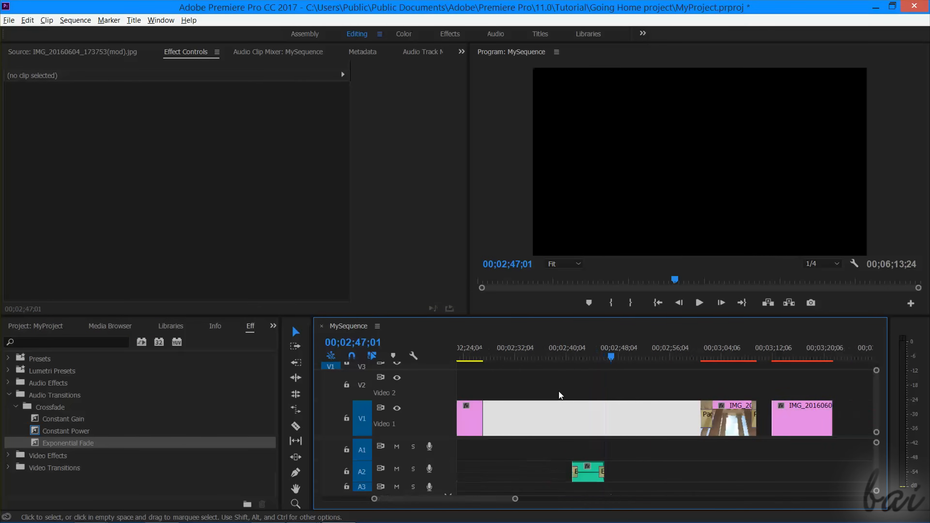
click(728, 351)
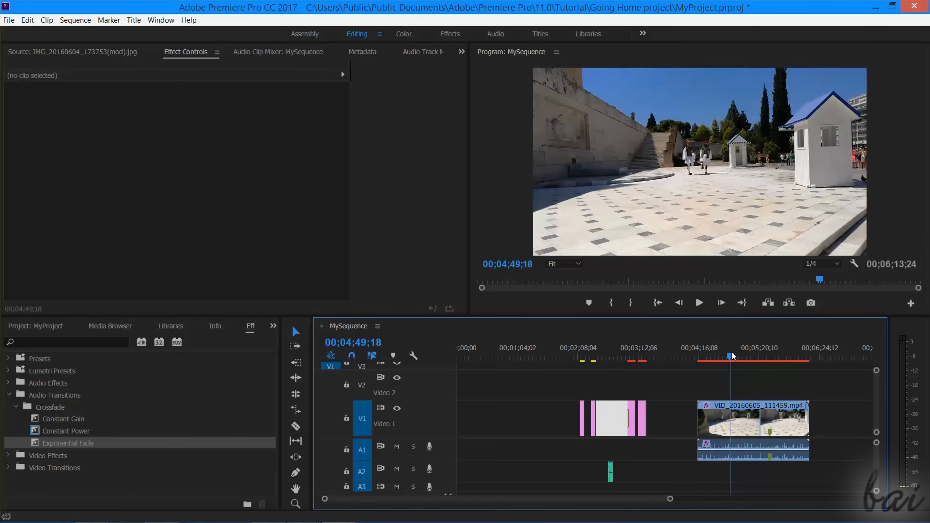
- Open the Save As options for the project and review the file name MyProject.prproj and the available file type
click(9, 21)
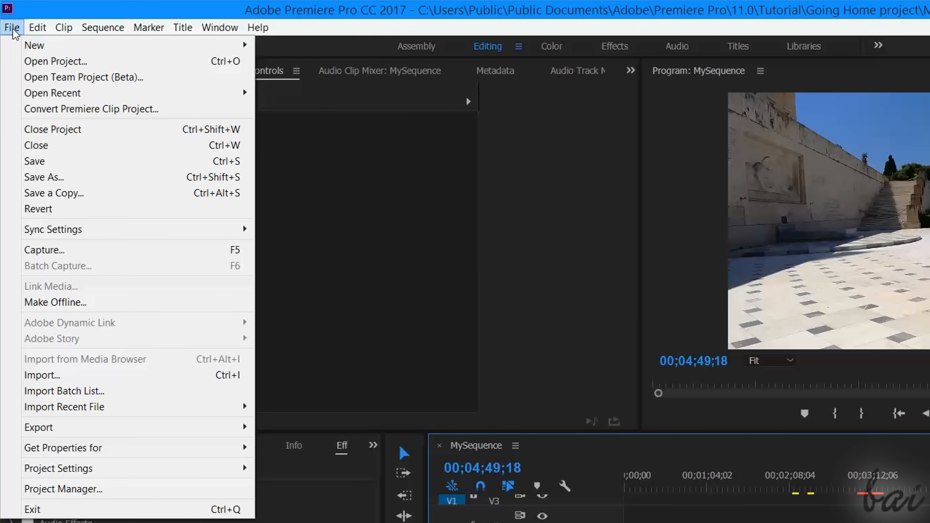
click(44, 177)
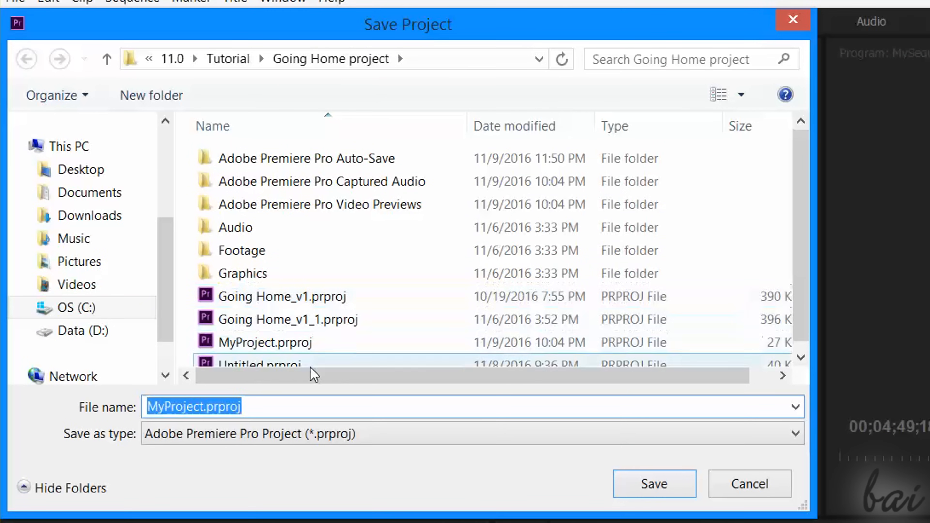
click(269, 411)
drag(267, 411, 126, 419)
click(219, 414)
click(242, 435)
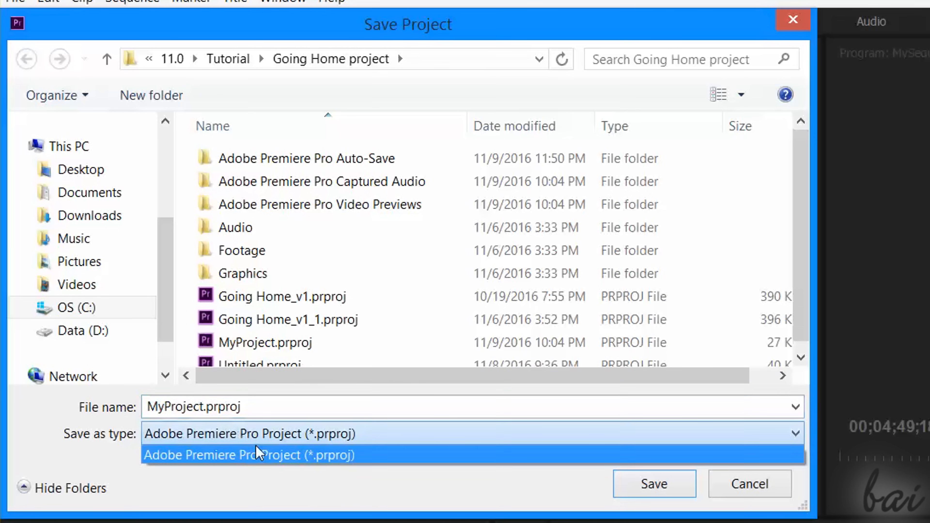
click(279, 458)
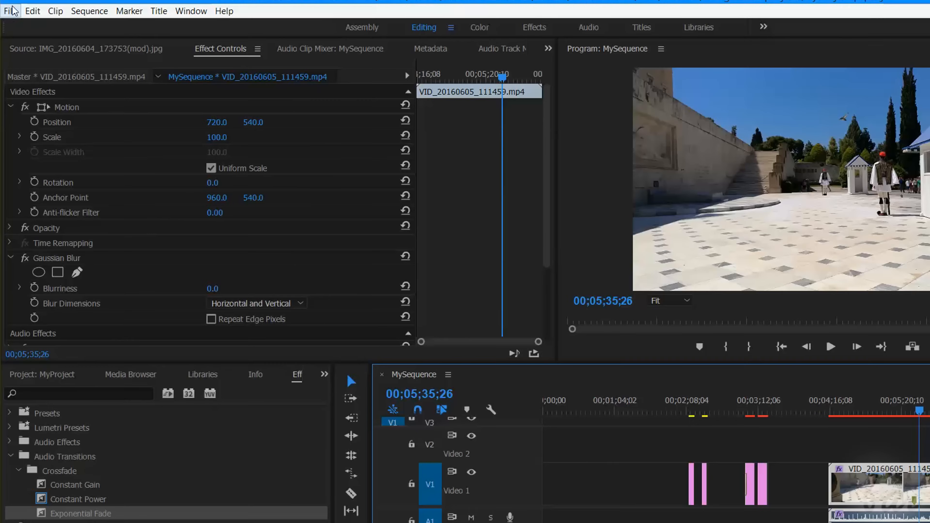
- Open the media export settings for MySequence and look through the available formats, keeping H.264
click(11, 11)
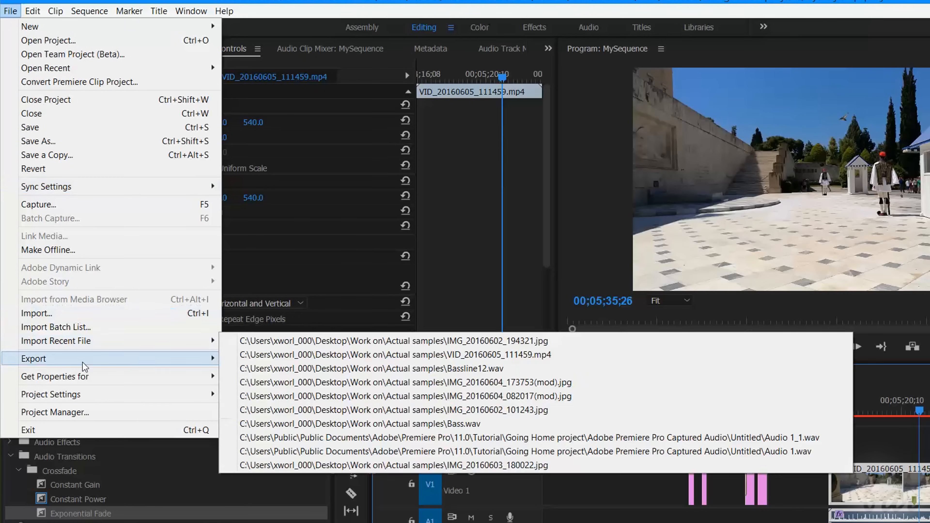
mouse_move(113, 364)
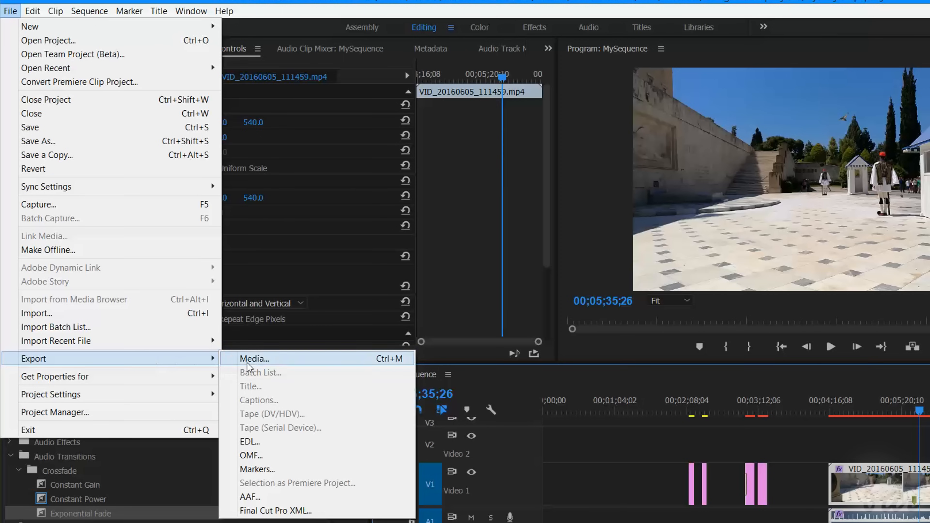
click(257, 360)
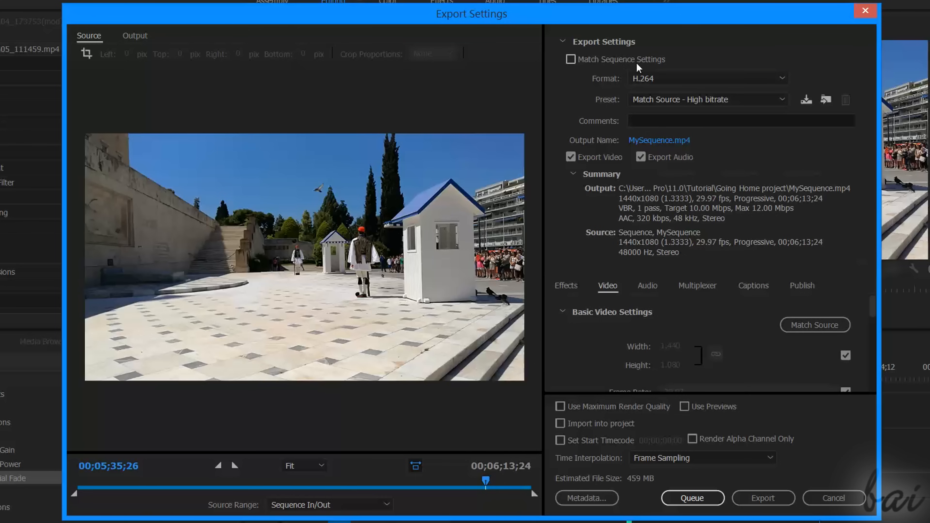
click(637, 78)
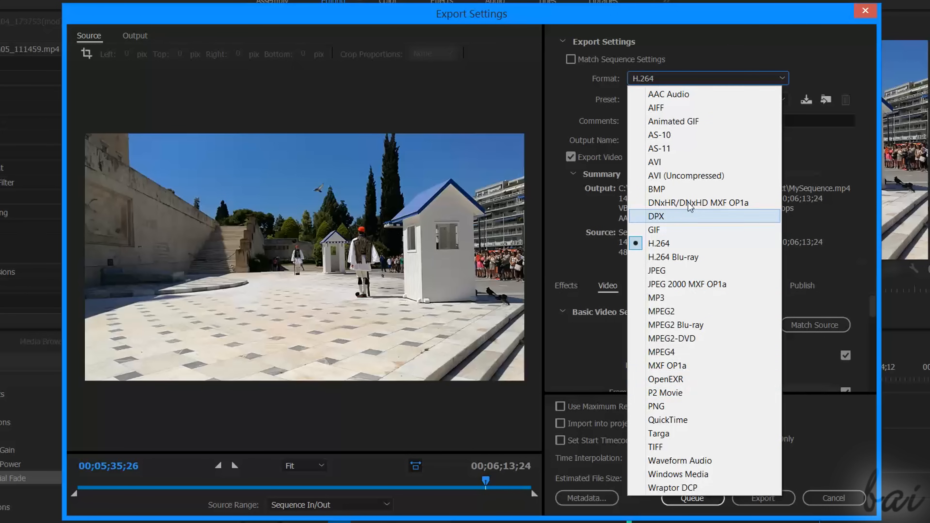
key(Escape)
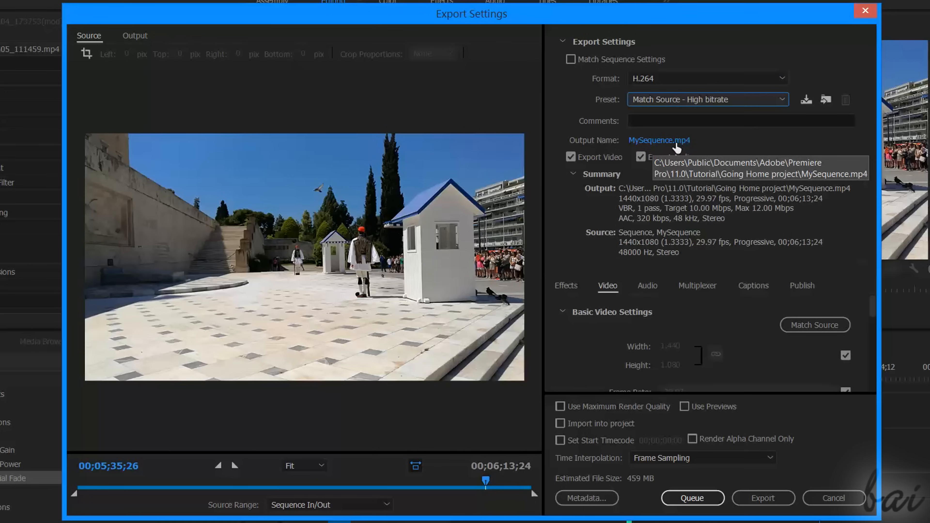
- Open the export's output name and location for MySequence.mp4 and close it again
click(658, 140)
click(230, 289)
key(Return)
- Examine the export's audio format options, the main format setting and the basic video settings
click(650, 285)
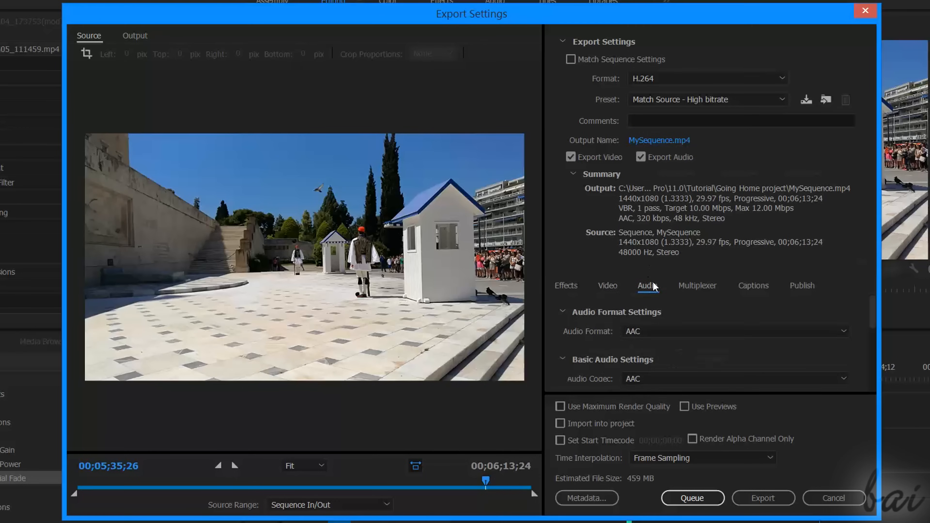
click(678, 332)
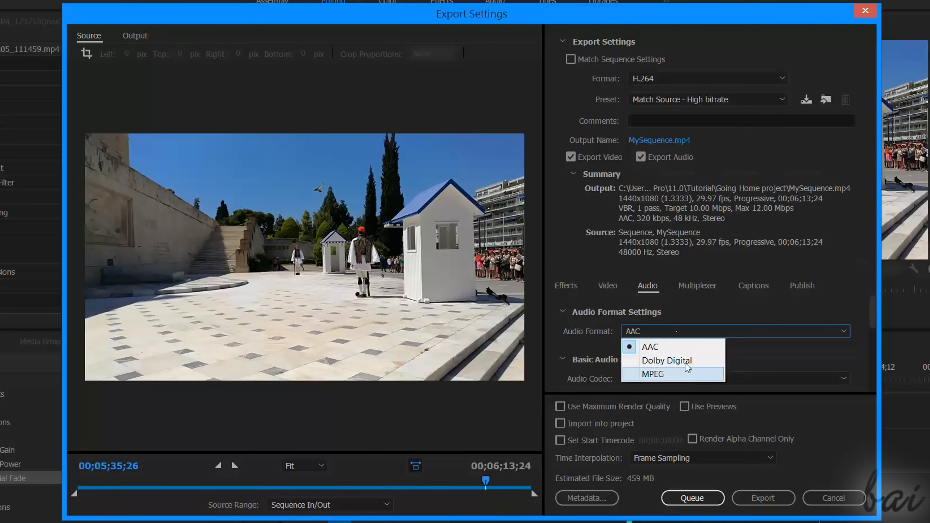
click(724, 382)
click(724, 382)
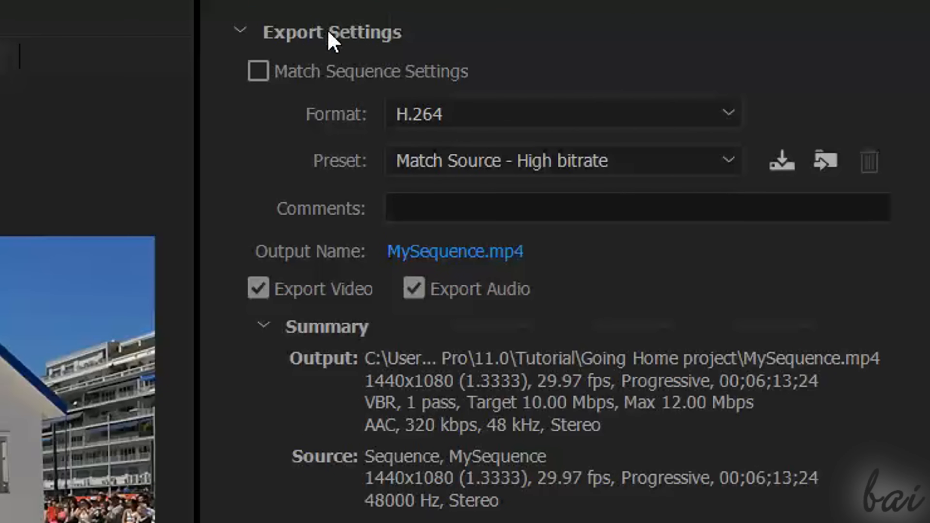
click(467, 118)
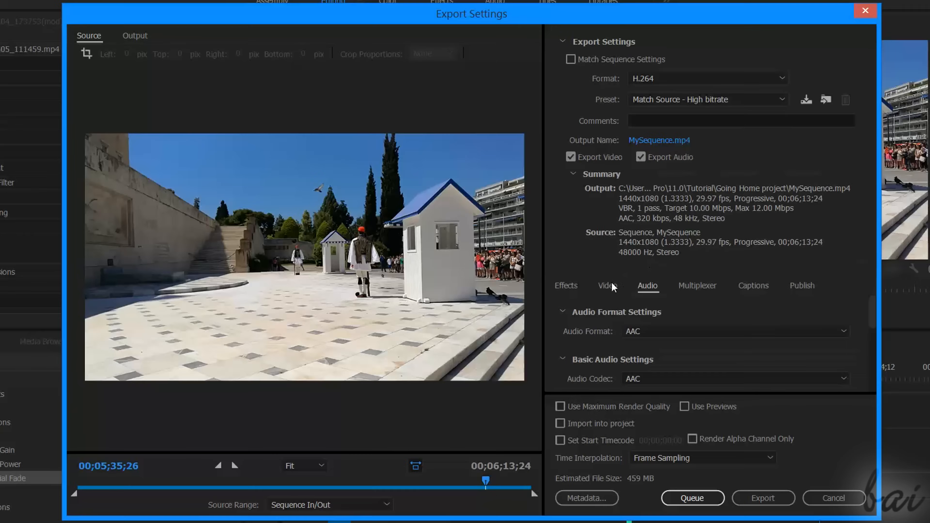
click(608, 286)
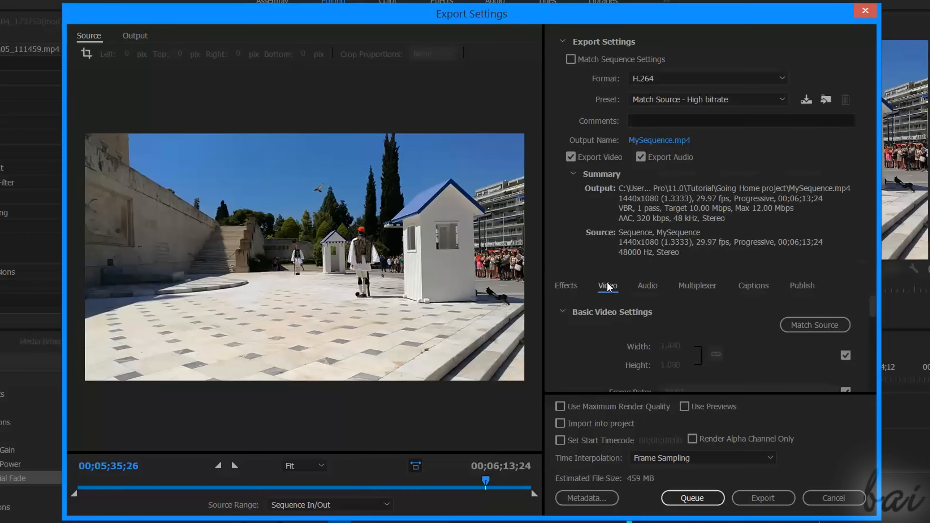
- Unlink the export frame size from the source and try setting the width to 720
click(845, 355)
click(676, 347)
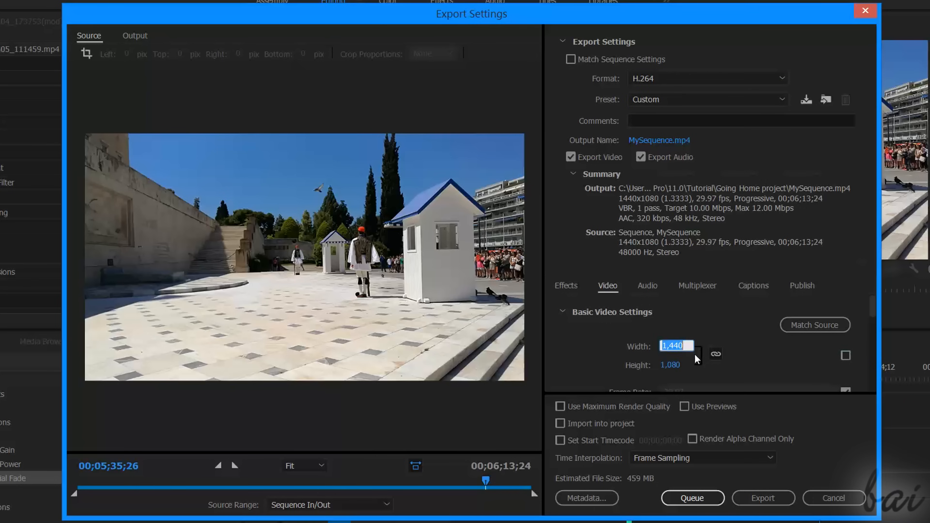
text(720)
key(Return)
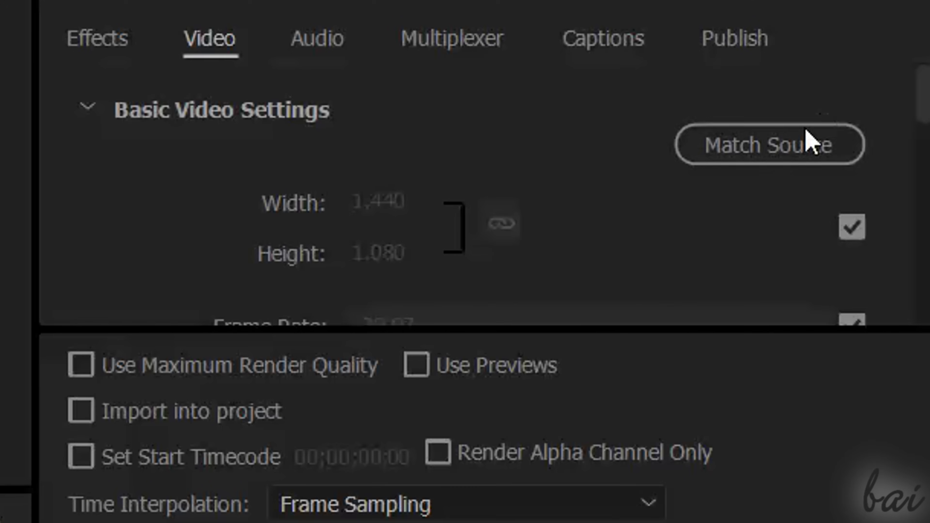
- Unlink the export frame size from the source and open its width and height for editing
click(859, 230)
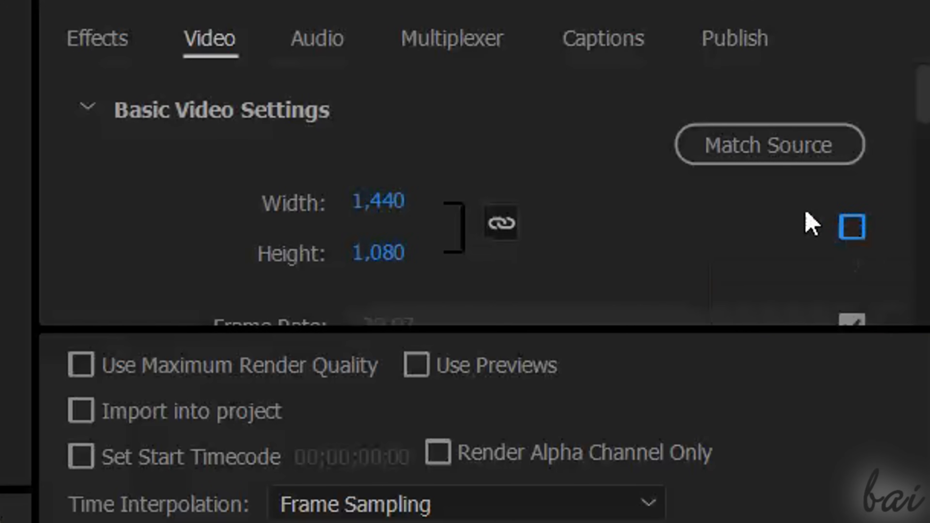
click(394, 201)
click(395, 252)
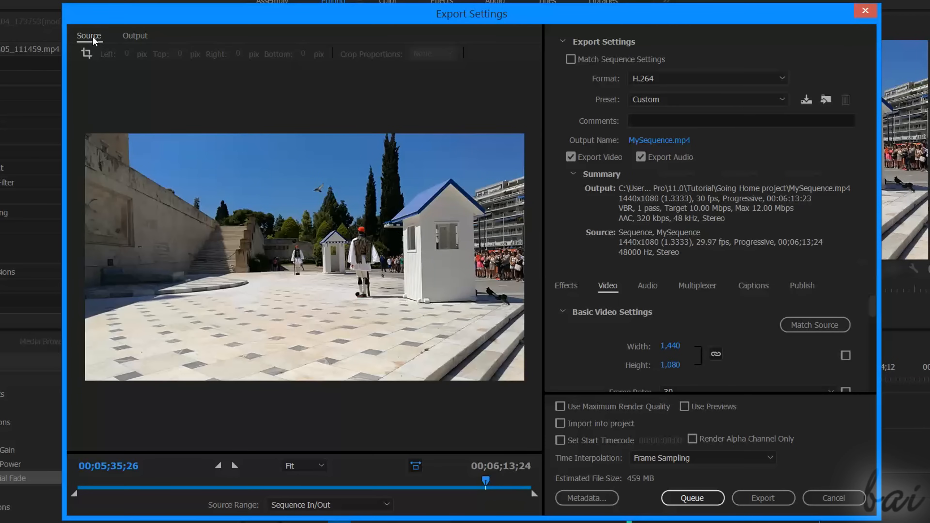
- Try cropping the source picture in the export preview from its upper-left corner
click(87, 54)
drag(82, 128, 233, 114)
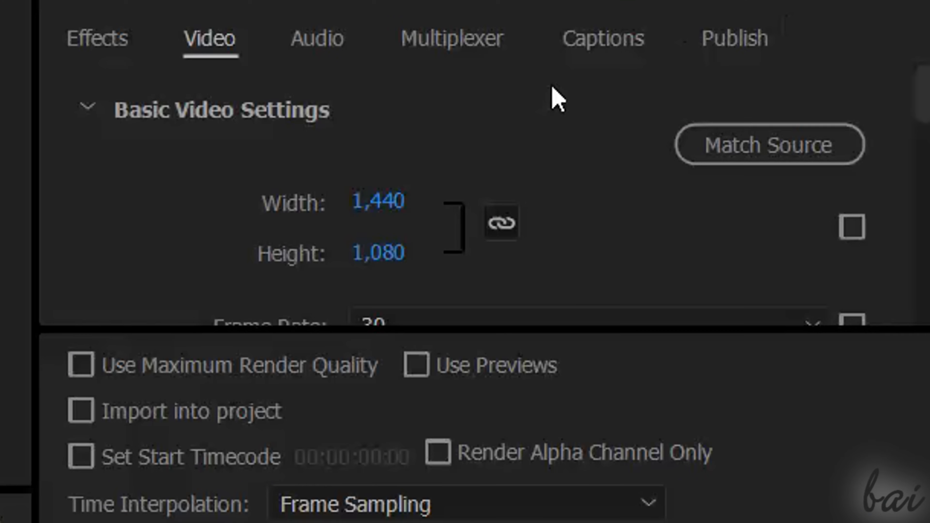
- Match the basic video settings to the source and move the export range's start point close to the playhead
click(782, 148)
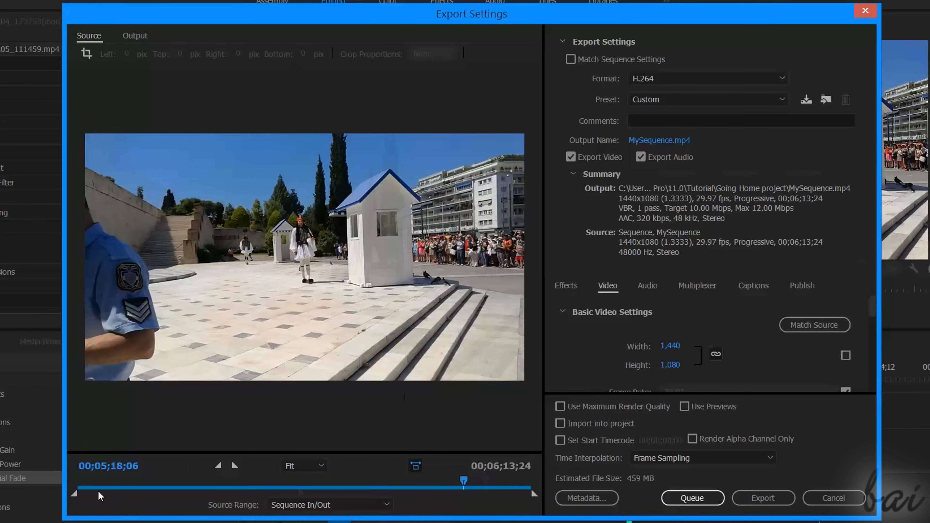
drag(73, 495, 448, 485)
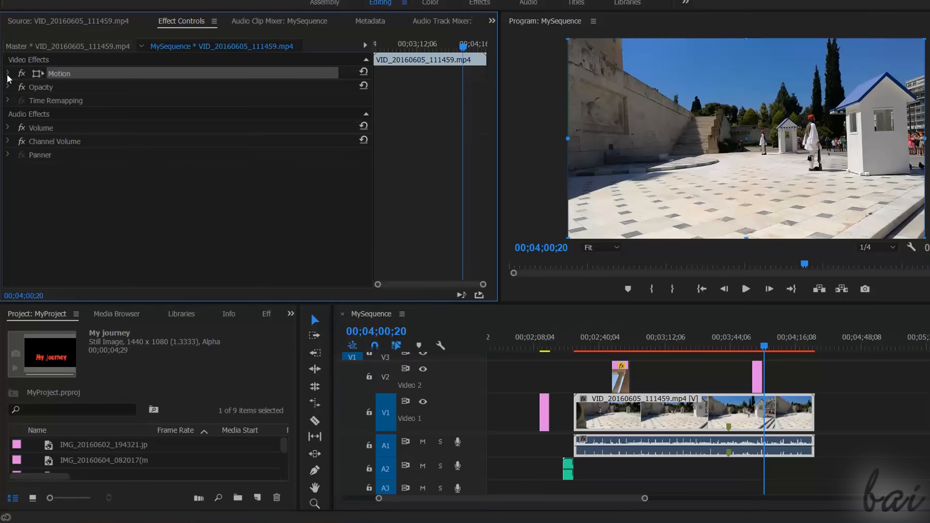
- Examine the Motion, Opacity, Volume, Channel Volume and Panner properties of the clip VID_20160605_111459.mp4
click(7, 73)
click(7, 73)
click(8, 87)
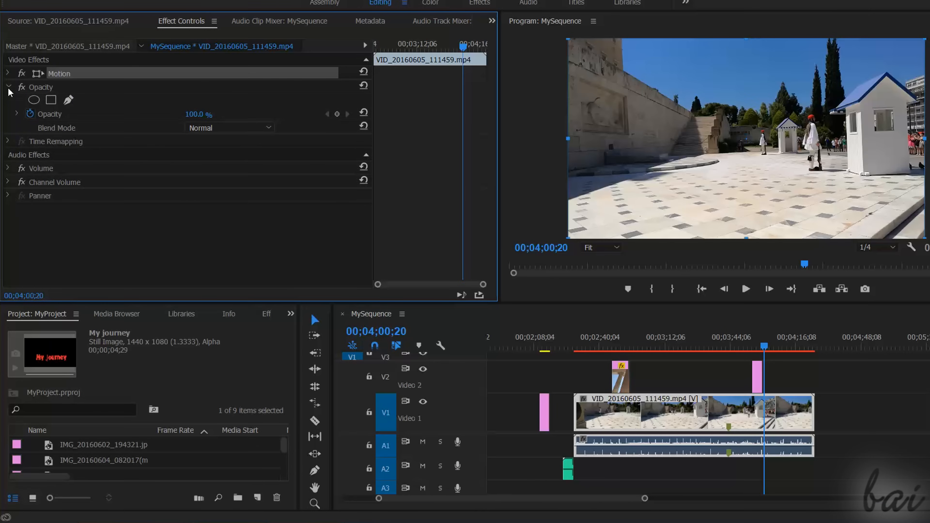
click(8, 87)
click(8, 128)
click(8, 128)
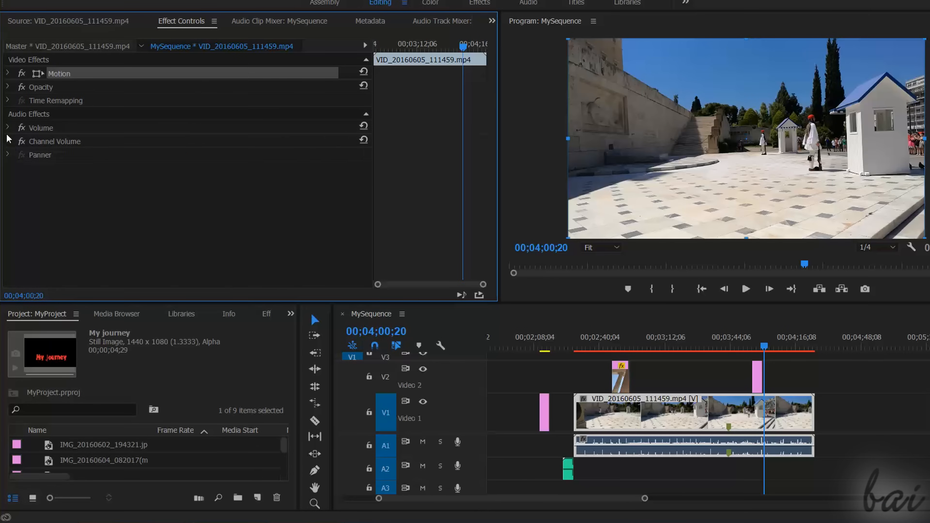
click(8, 141)
click(8, 141)
click(8, 154)
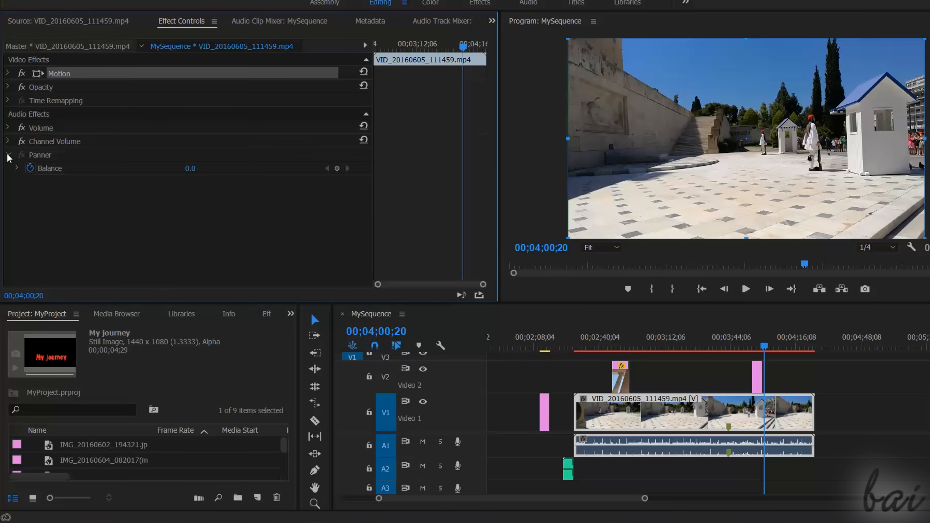